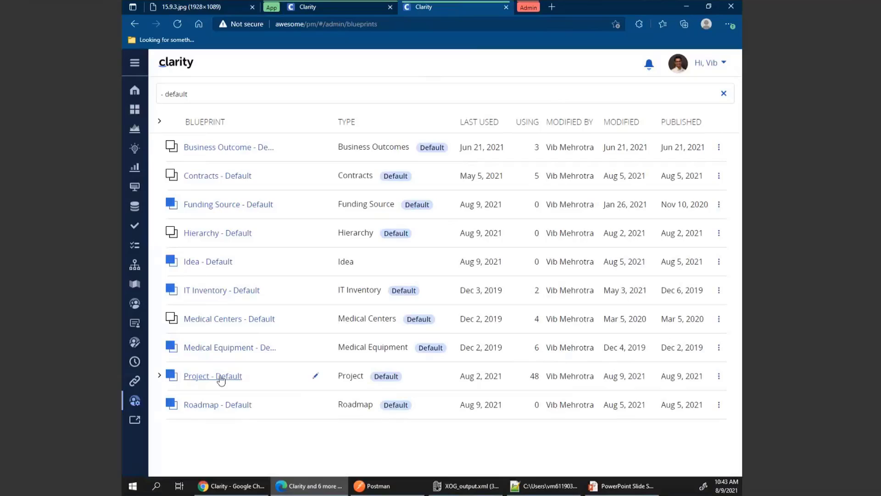
- Open the Project - Default blueprint and put its rules into edit mode
left_click(220, 377)
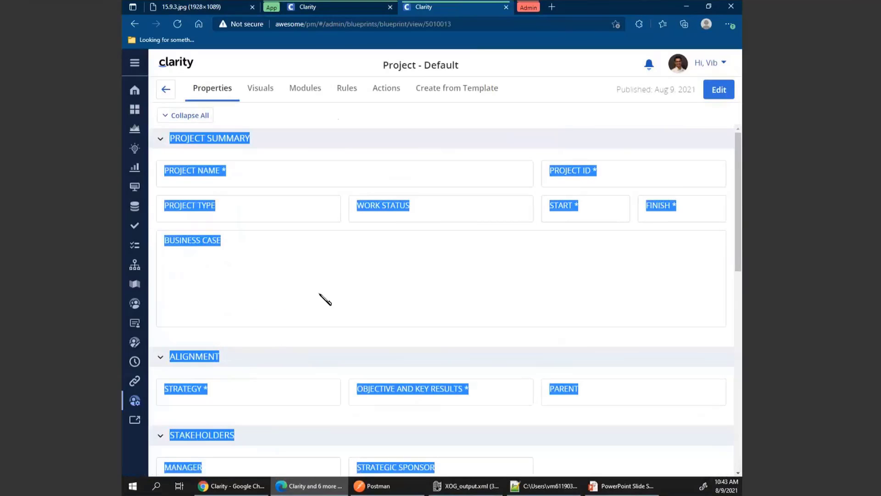
left_click(325, 297)
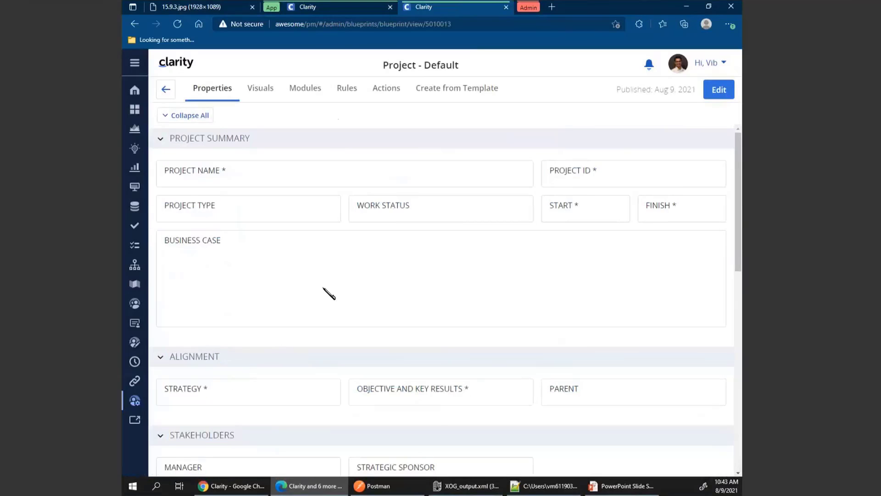
left_click(347, 90)
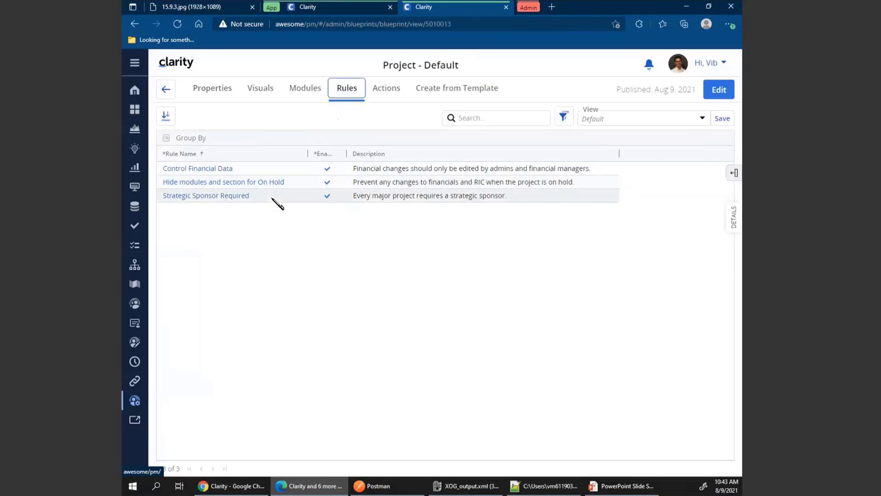
left_click(719, 90)
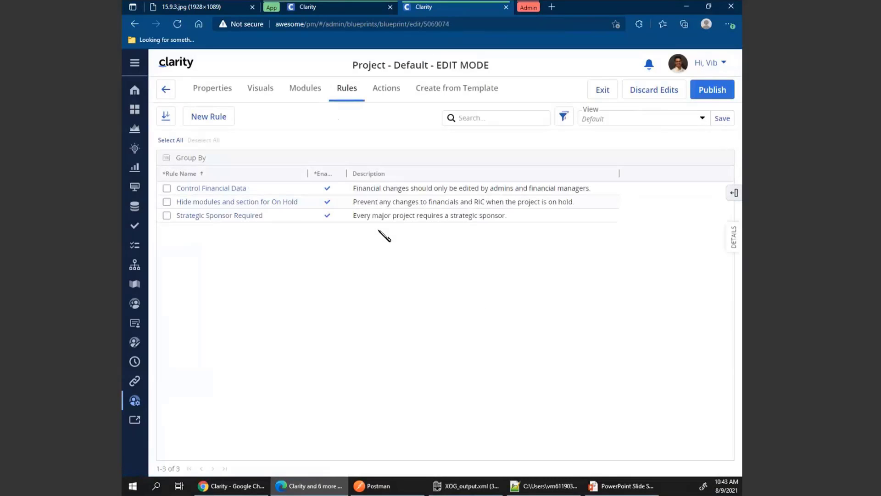
- Review the conditions and actions of the Control Financial Data and Hide modules and section for On Hold rules, leaving both without saving
left_click(223, 190)
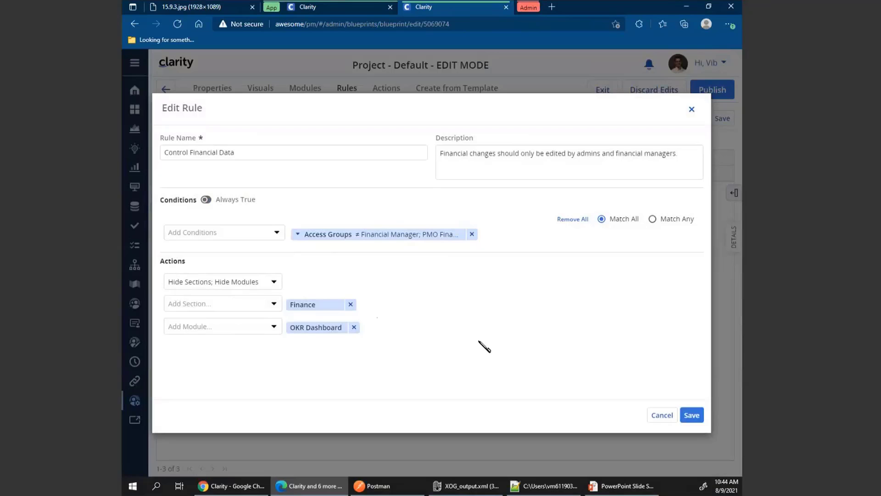
left_click(662, 415)
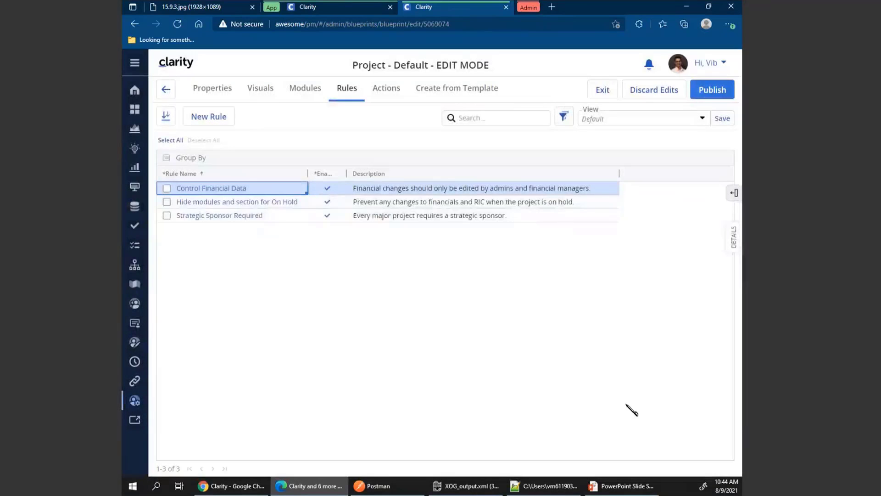
left_click(263, 202)
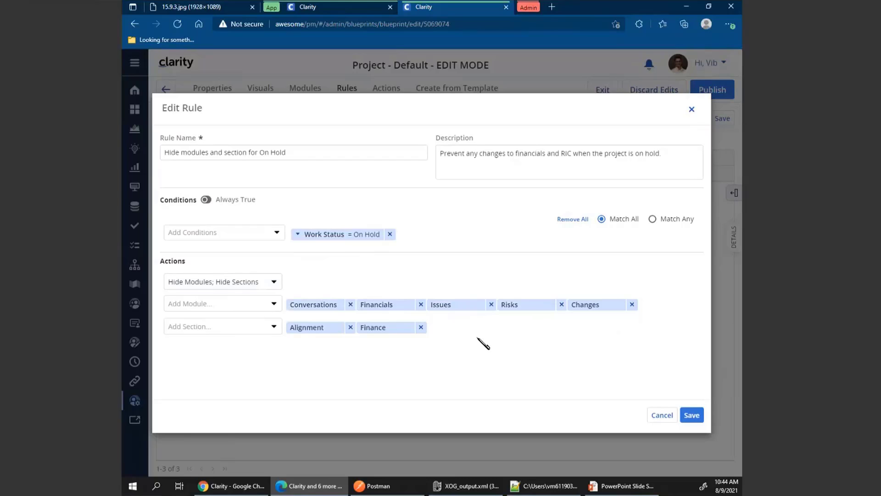
left_click(661, 414)
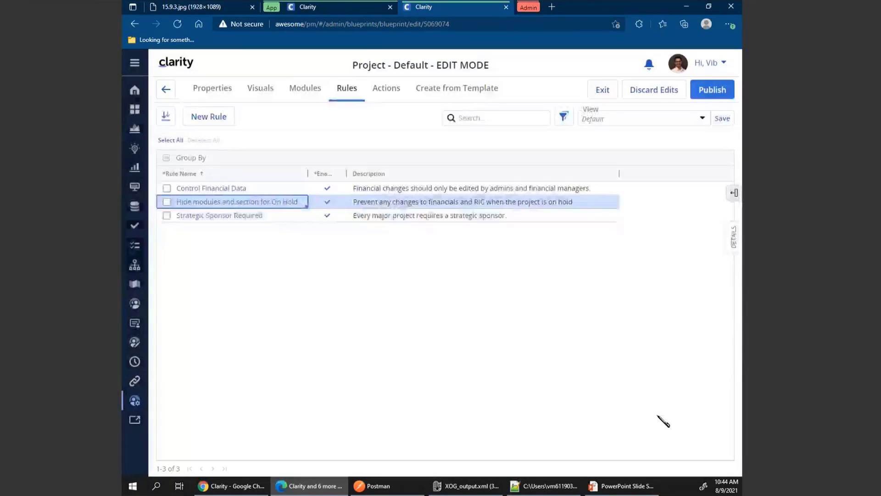
- Turn off Always True in the Strategic Sponsor Required rule and check which conditions and actions it offers
left_click(238, 220)
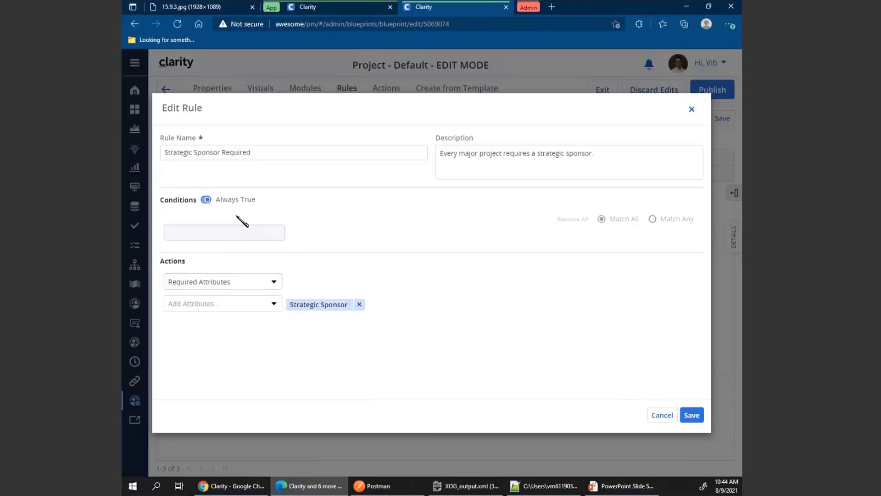
double_click(206, 202)
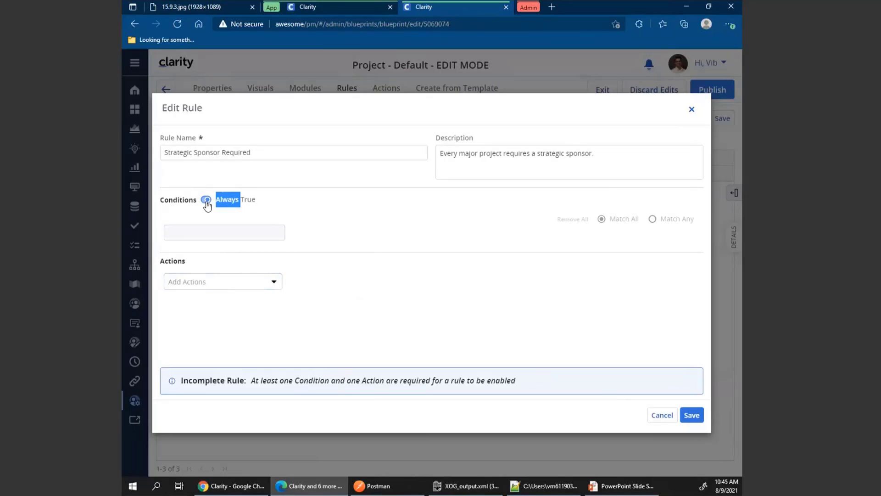
left_click(207, 201)
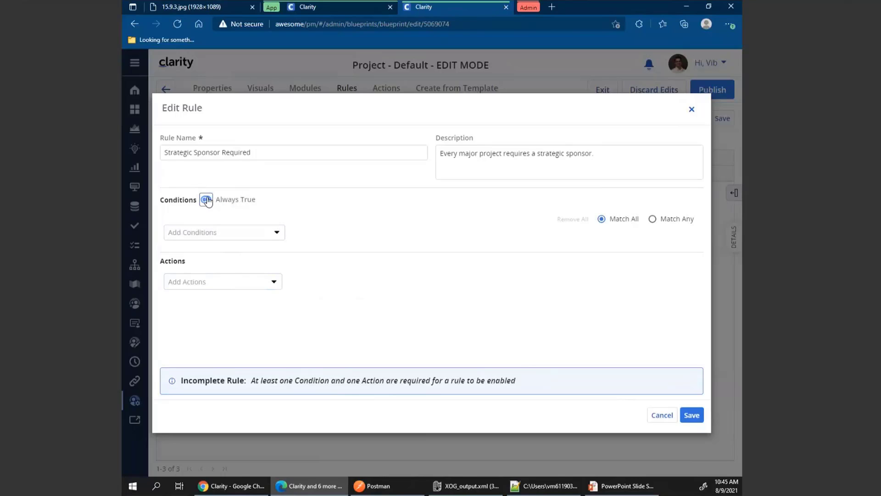
left_click(277, 235)
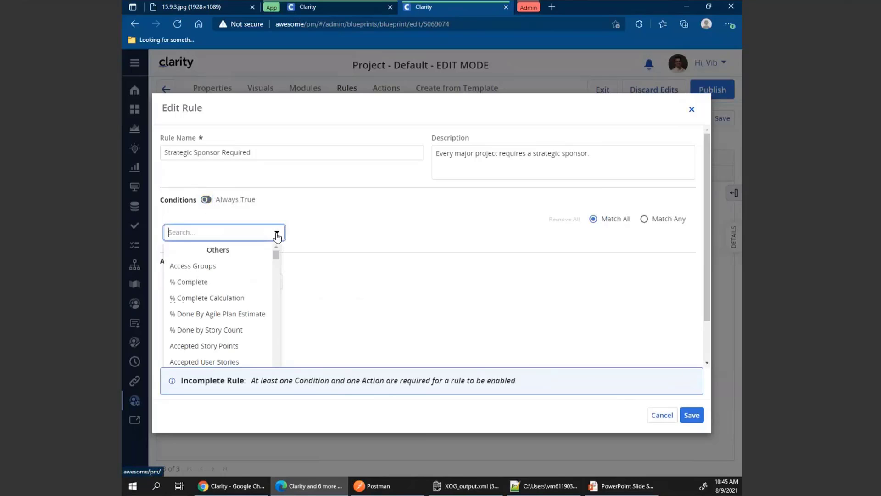
left_click(334, 237)
left_click(274, 281)
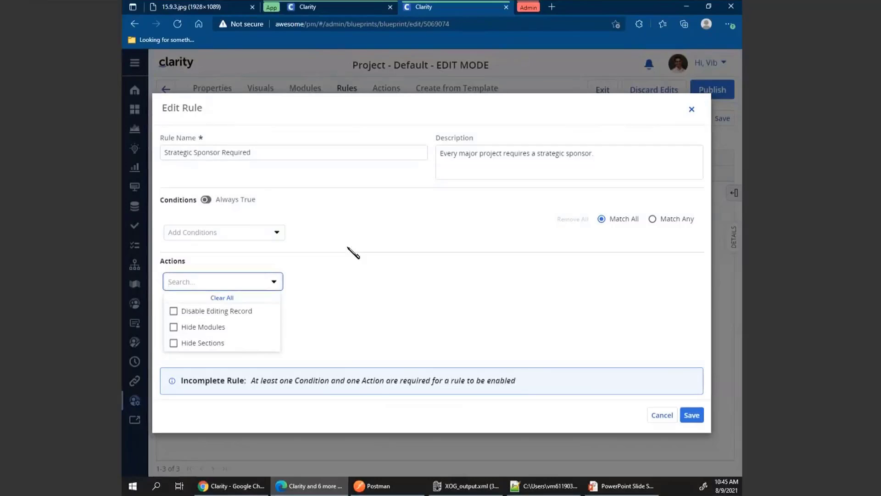
- Turn Always True back on, add the Required Attributes action with Strategic Sponsor, and leave the rule without saving
left_click(207, 200)
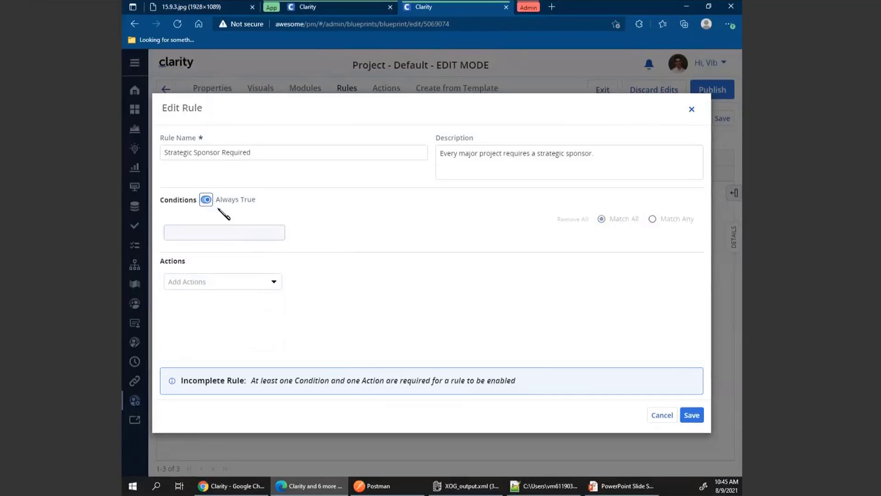
left_click(268, 284)
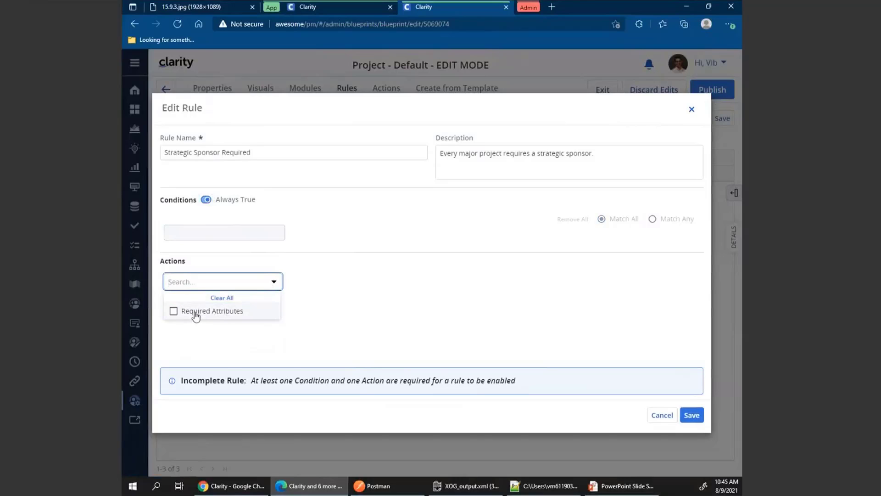
left_click(173, 312)
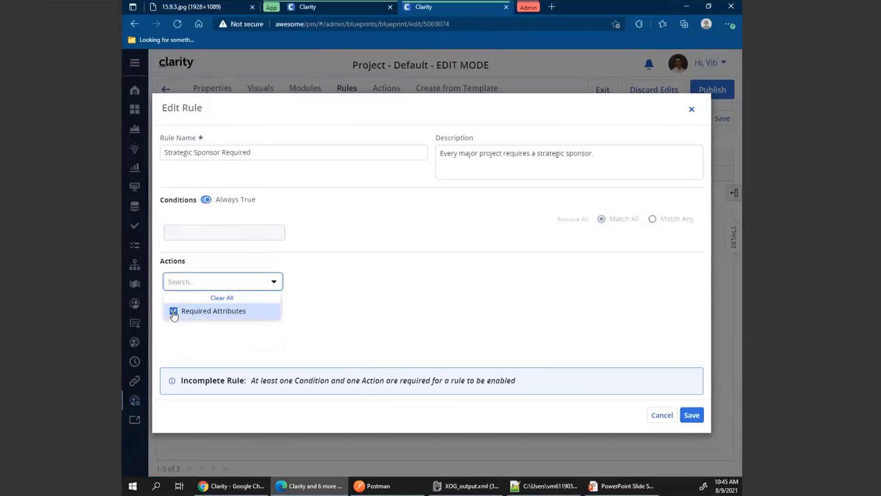
left_click(316, 292)
left_click(273, 304)
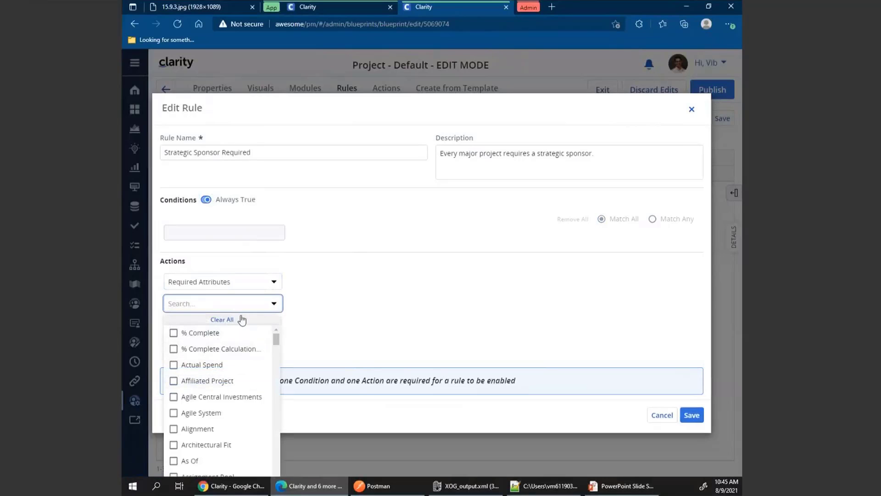
type("strate")
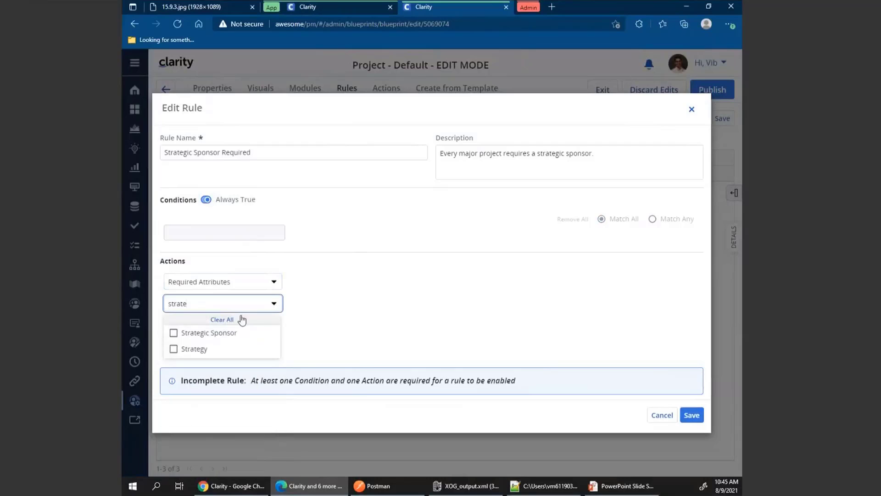
left_click(174, 332)
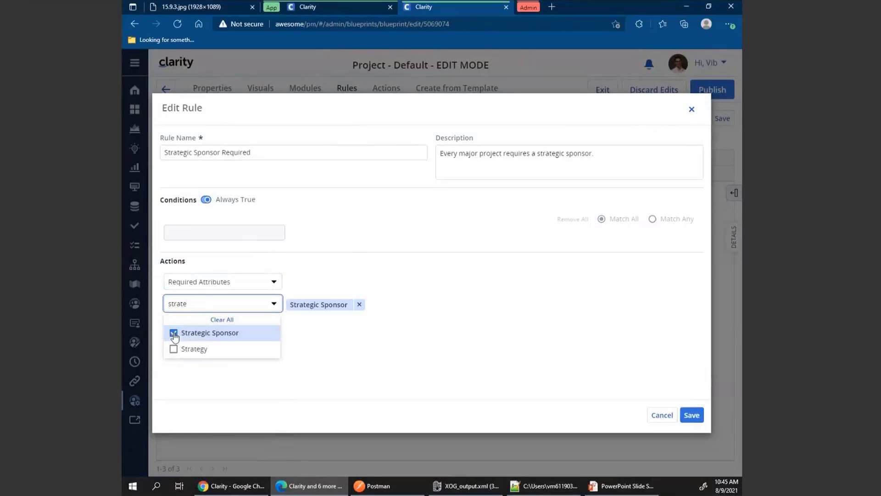
left_click(427, 303)
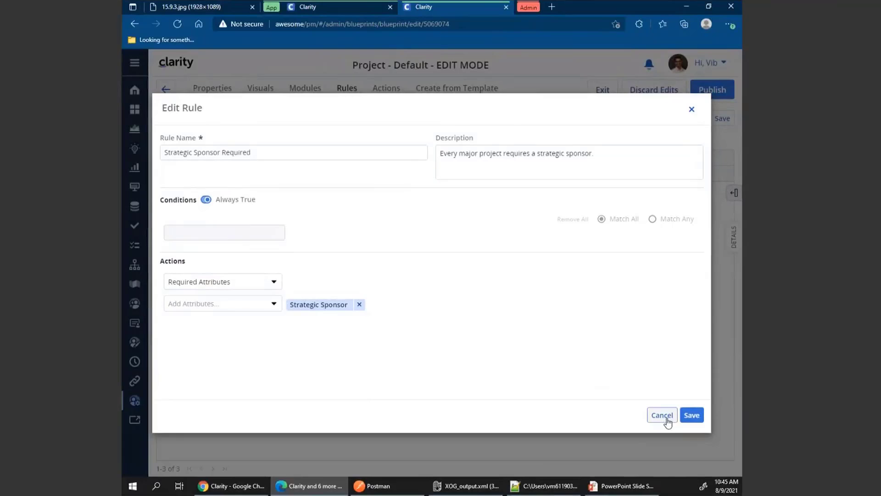
left_click(667, 419)
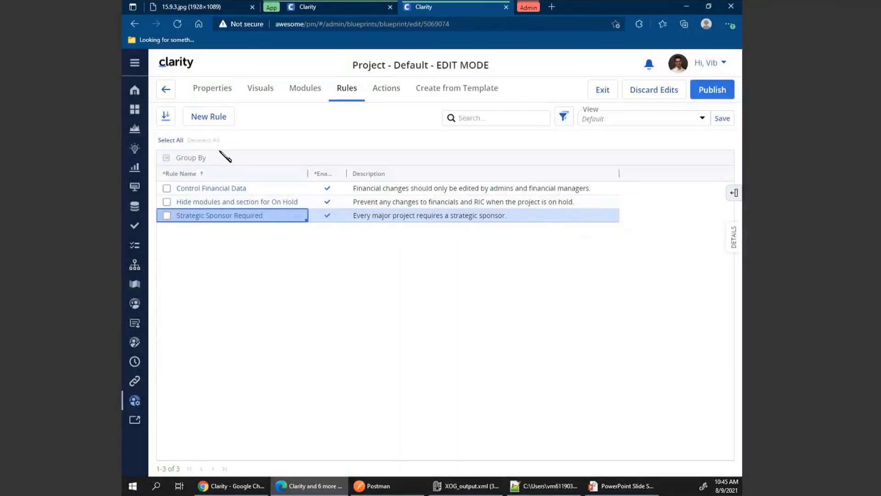
- Go back to the blueprints list and review the Contract Ineffect rule of the Contracts - Default blueprint
left_click(135, 400)
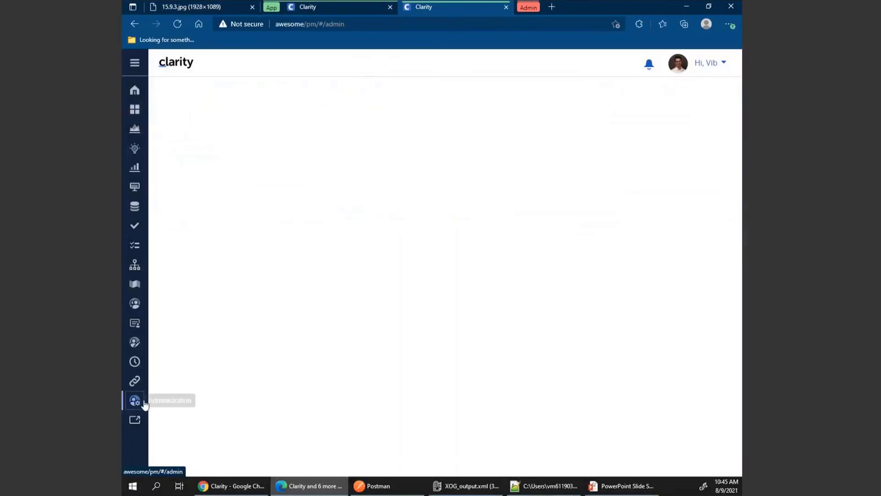
left_click(439, 159)
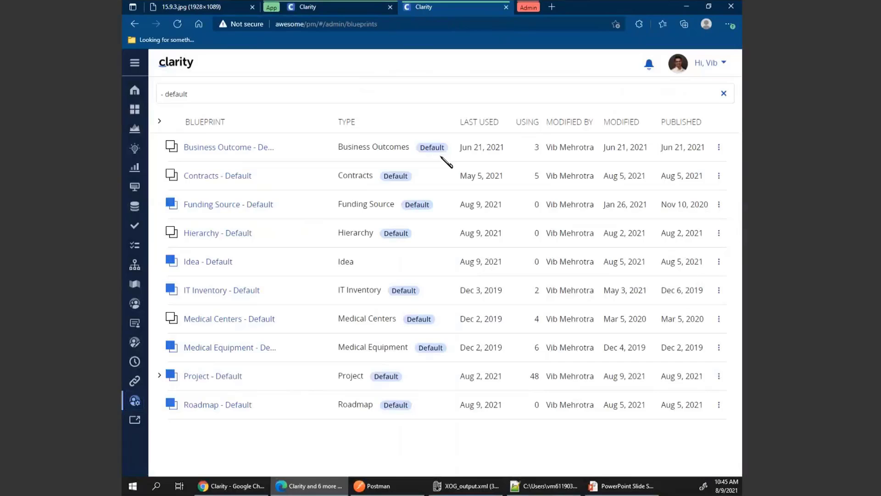
left_click(201, 179)
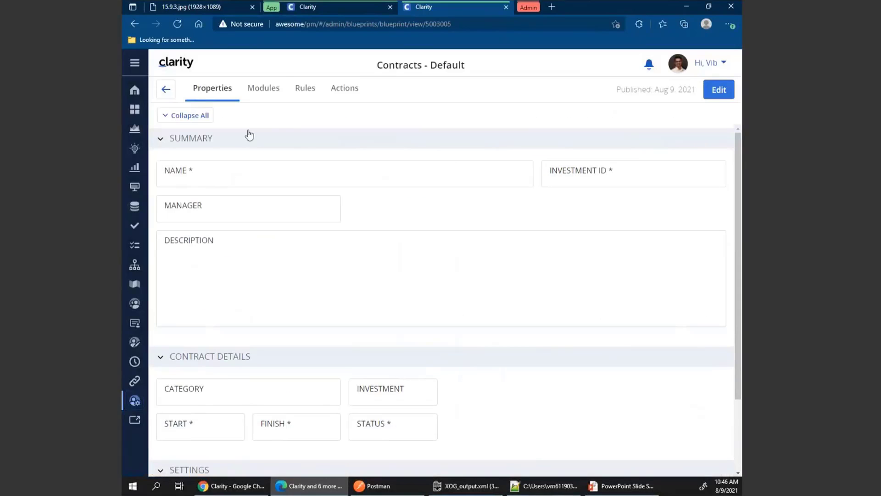
left_click(300, 89)
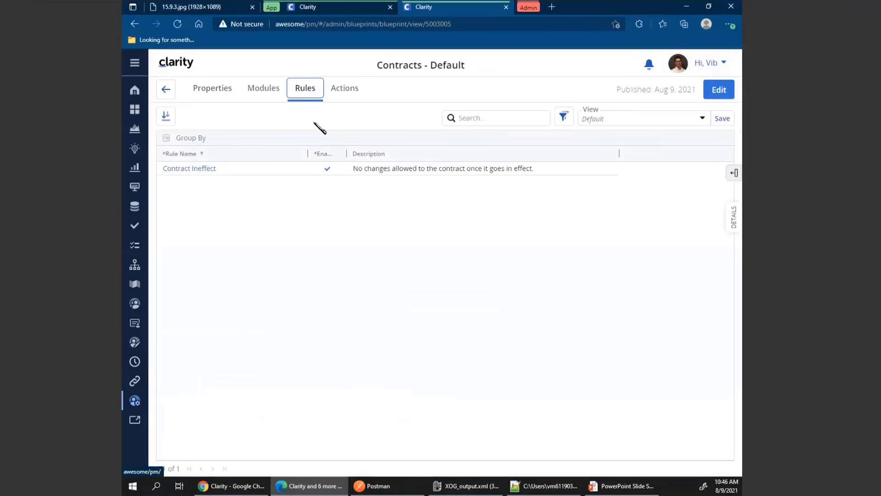
left_click(195, 171)
left_click(195, 172)
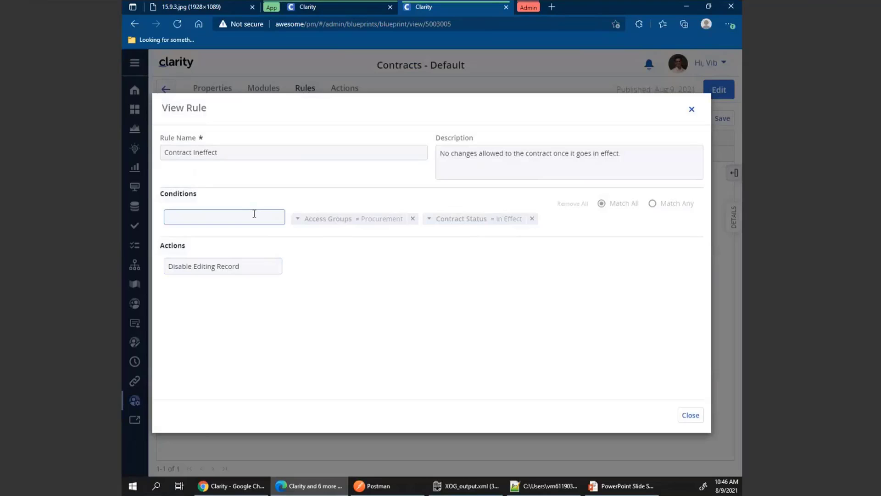
left_click(690, 415)
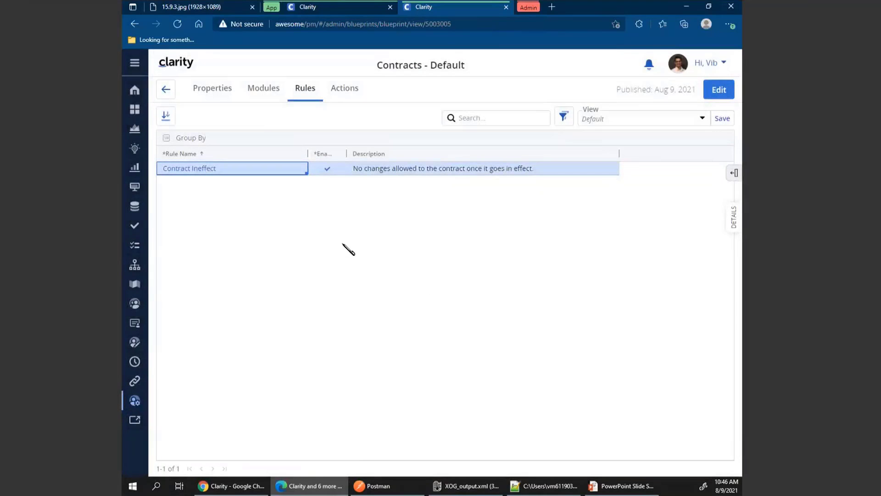
- Switch to the other open Clarity session and open the Contracts grid among the custom investments
left_click(326, 8)
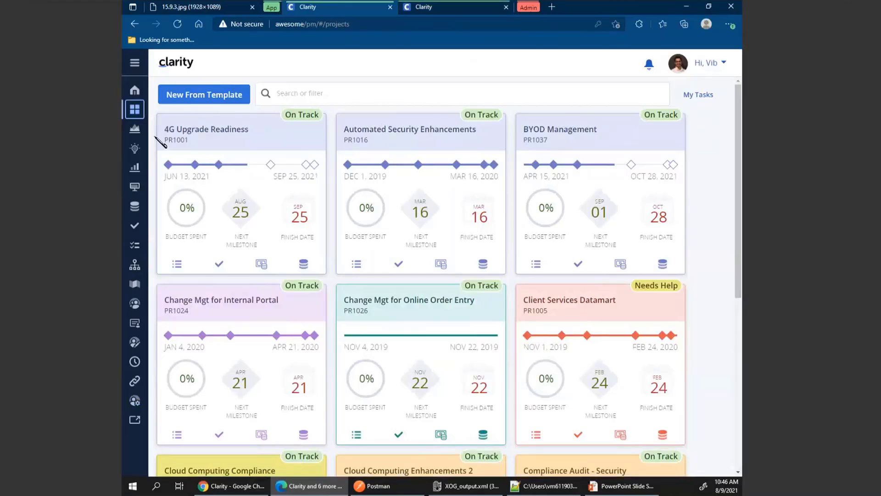
left_click(135, 168)
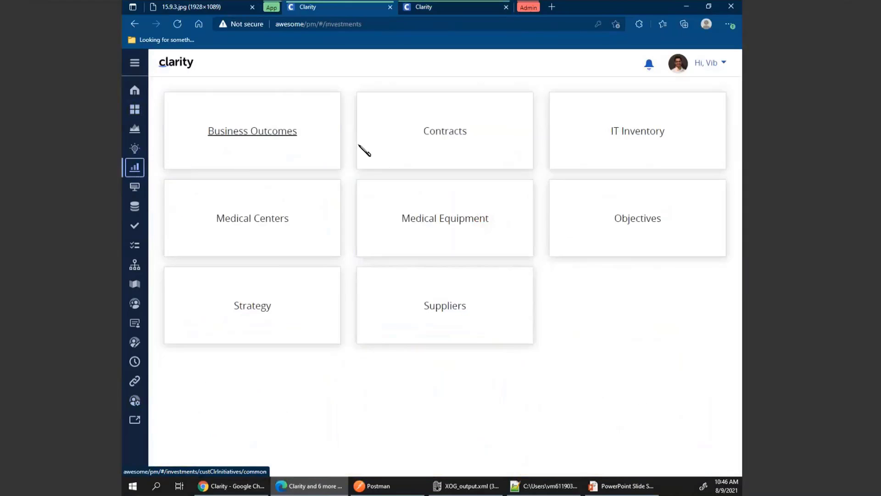
left_click(453, 135)
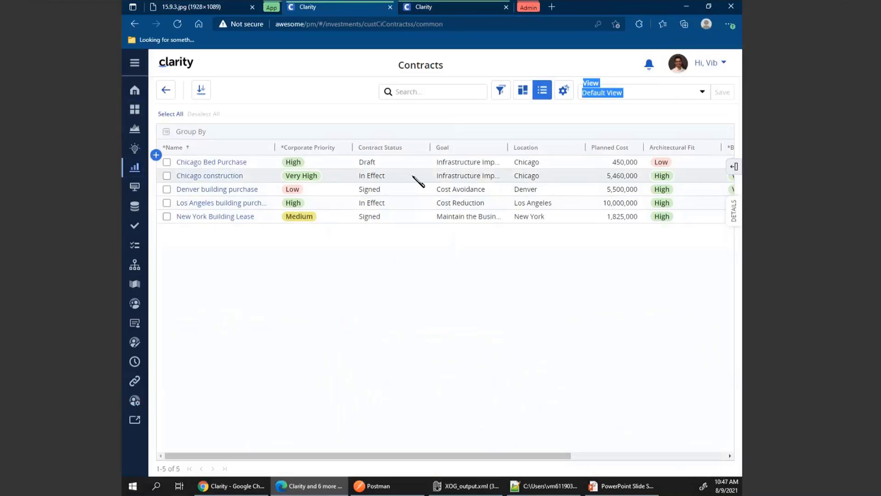
- Set the goal of the Denver building purchase contract to Cost Reduction
left_click(394, 192)
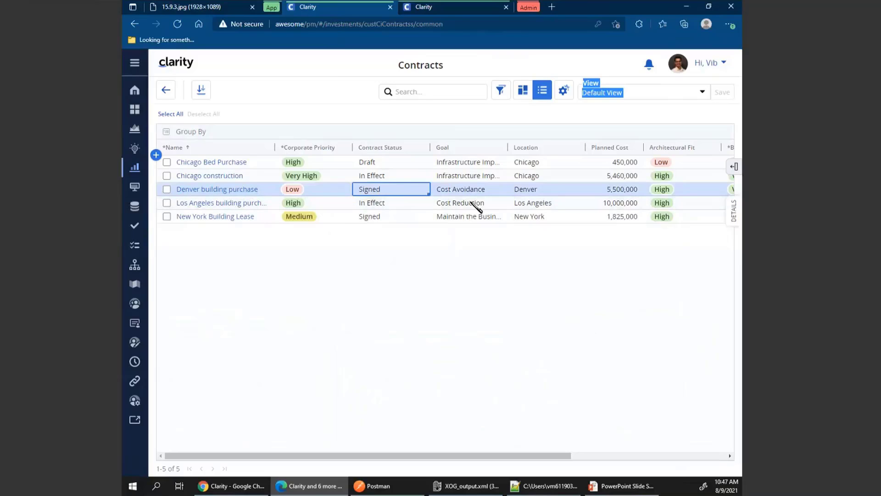
left_click(463, 190)
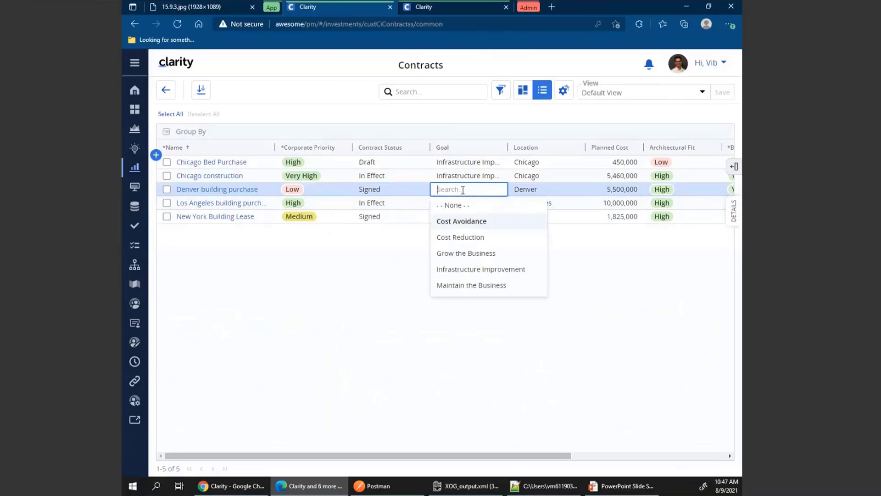
left_click(477, 237)
- Check whether the Denver building purchase contract's location and planned cost can be edited in the grid
left_click(556, 190)
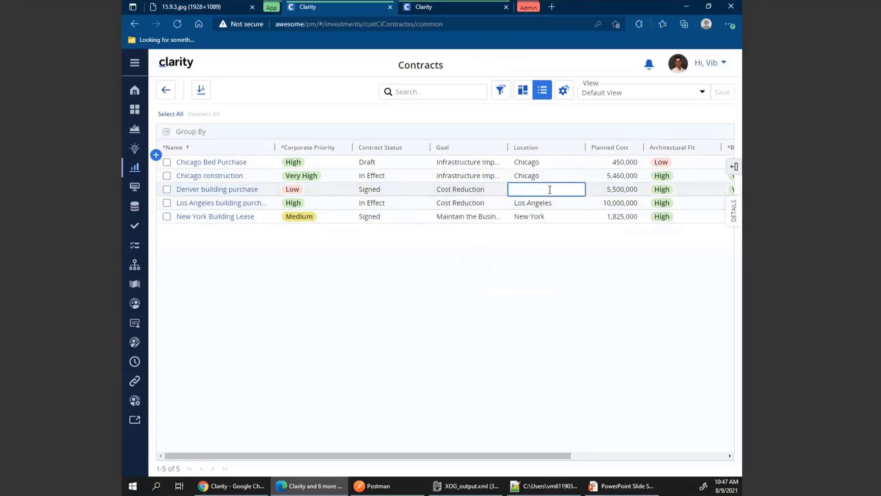
left_click(424, 277)
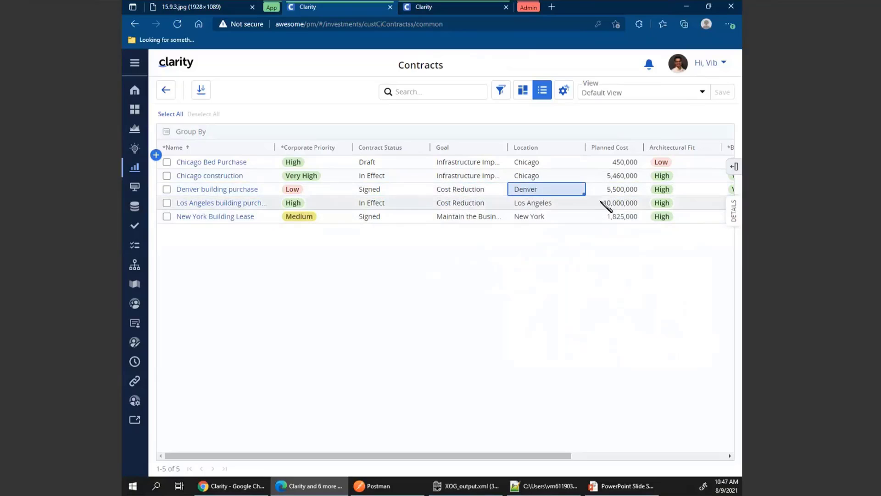
left_click(613, 189)
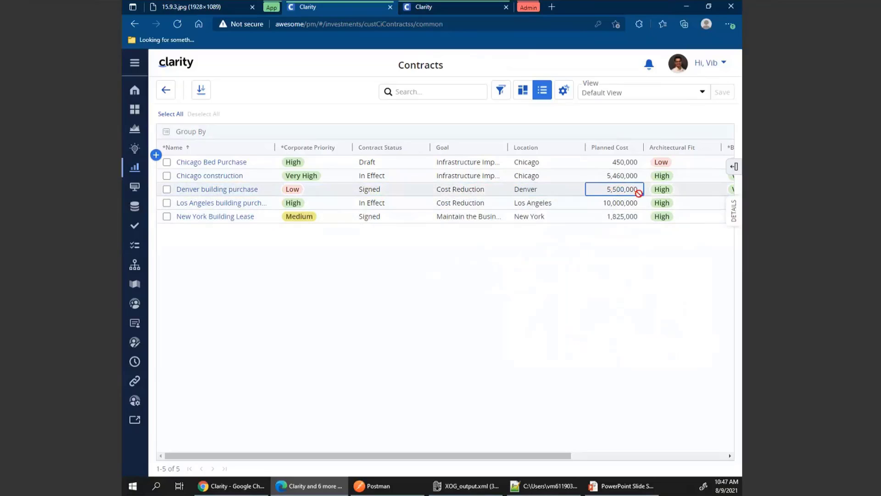
- Open the details of the Denver building purchase contract and set its architectural fit to Very High
left_click(736, 212)
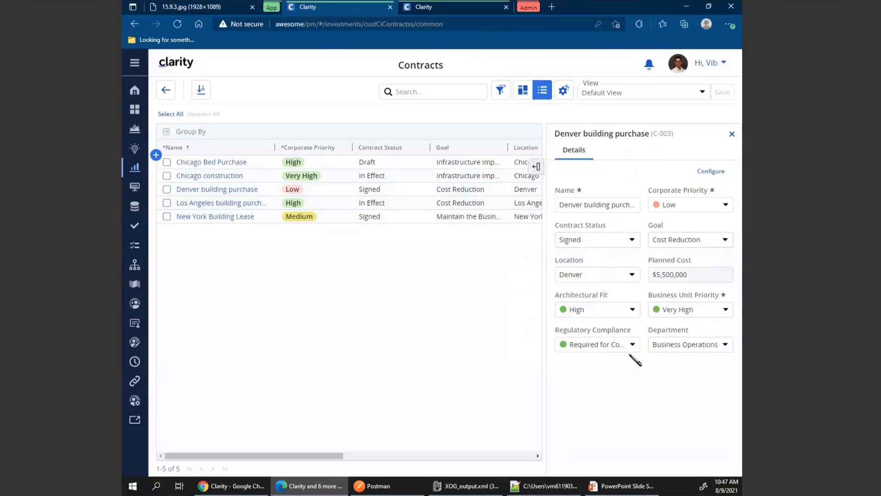
left_click(631, 309)
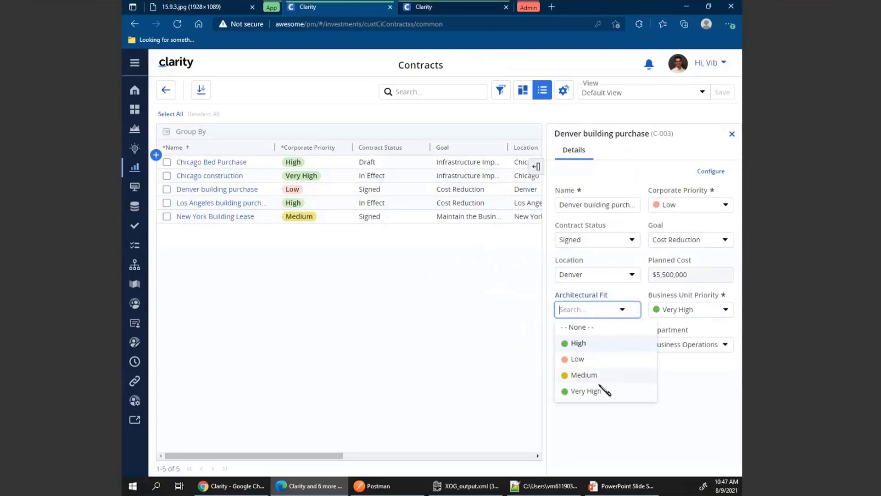
left_click(596, 391)
double_click(631, 408)
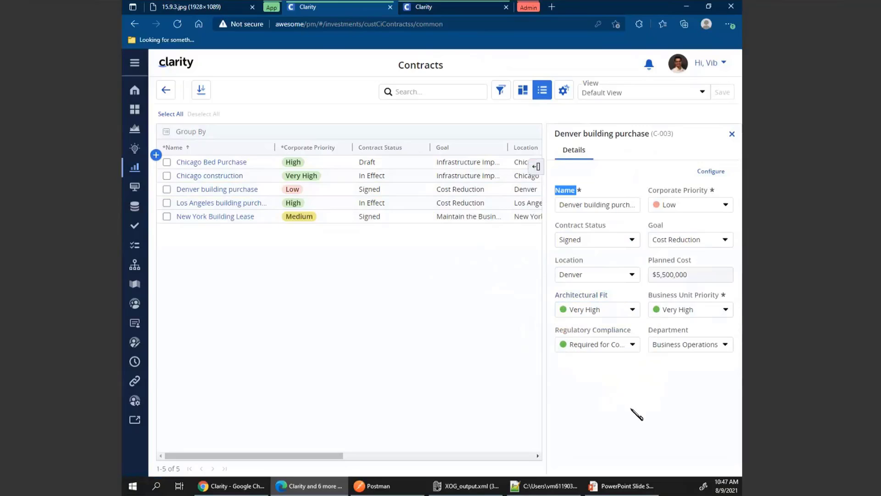
left_click(631, 408)
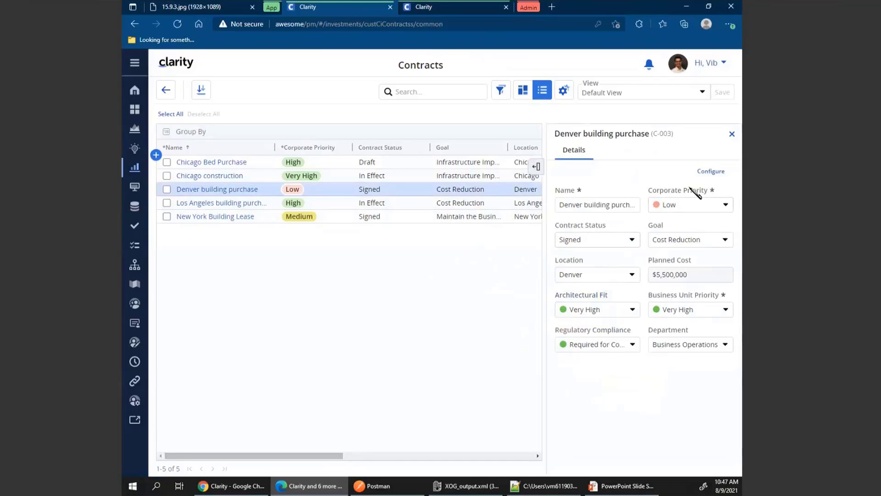
- Set the Denver building purchase contract's status to In Effect
left_click(633, 240)
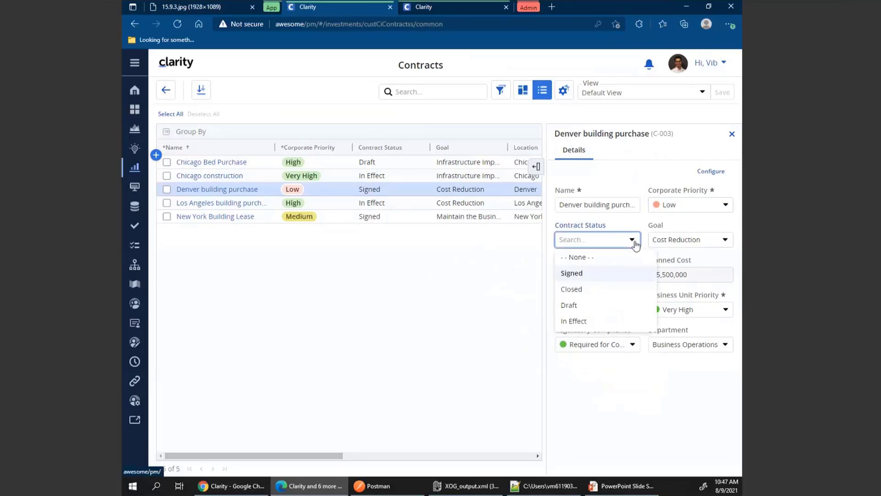
left_click(583, 321)
left_click(703, 389)
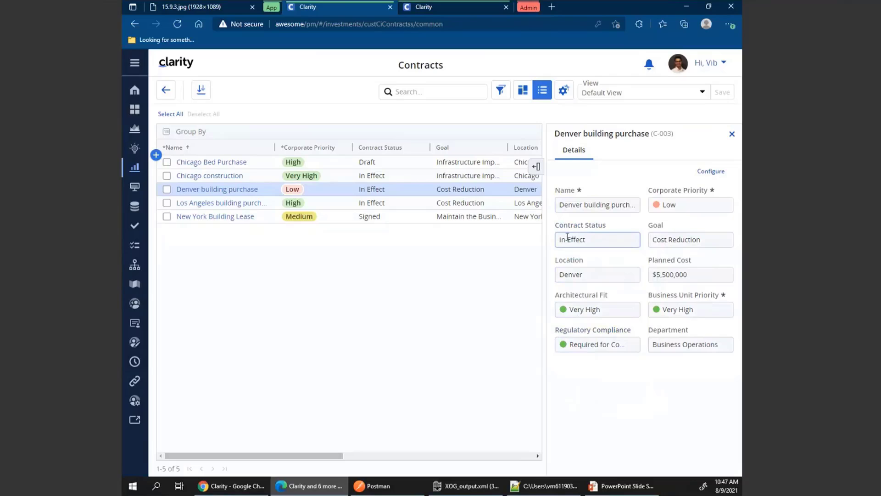
- Check whether the Denver building purchase contract's fields can be edited in its details and in the grid
double_click(570, 204)
double_click(576, 239)
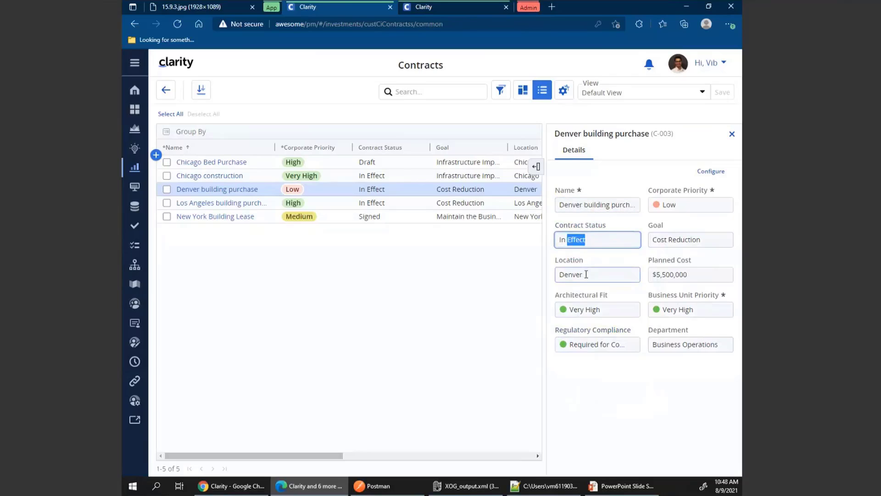
double_click(586, 274)
double_click(597, 309)
double_click(615, 344)
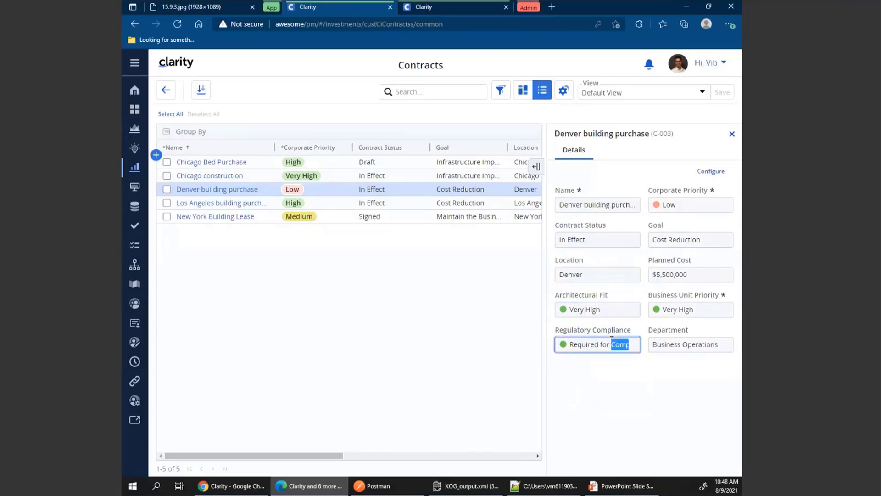
double_click(676, 345)
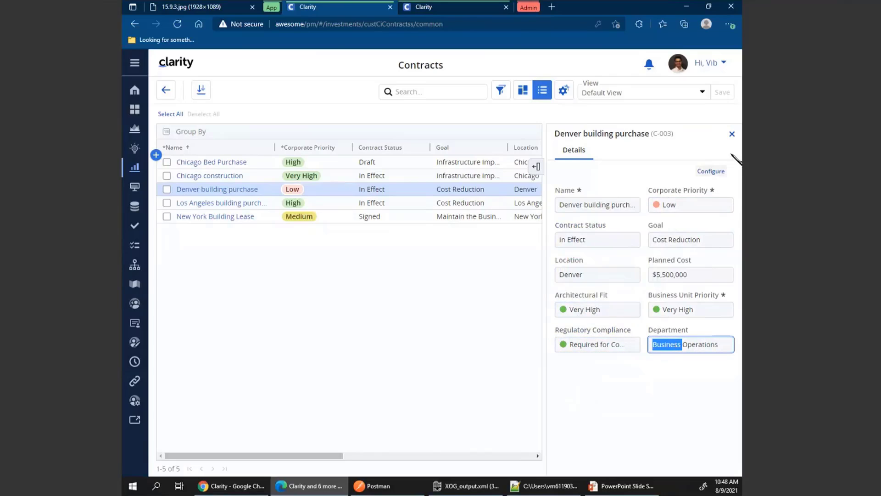
left_click(733, 134)
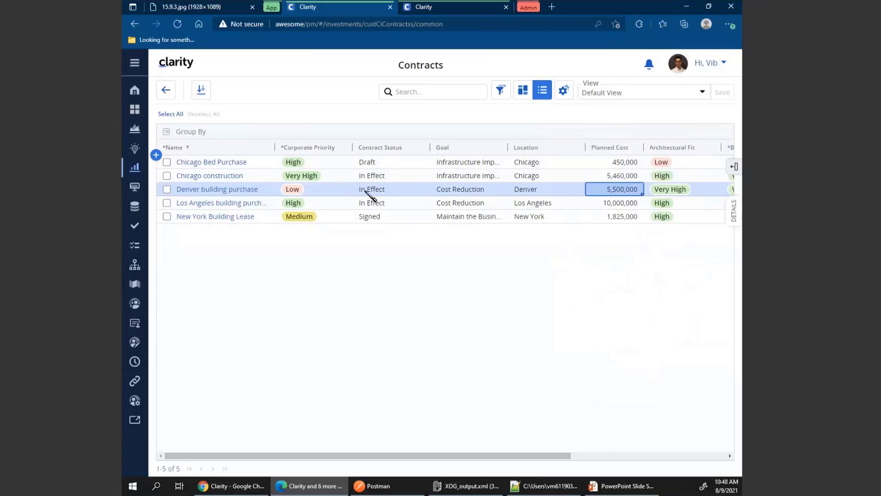
left_click(462, 191)
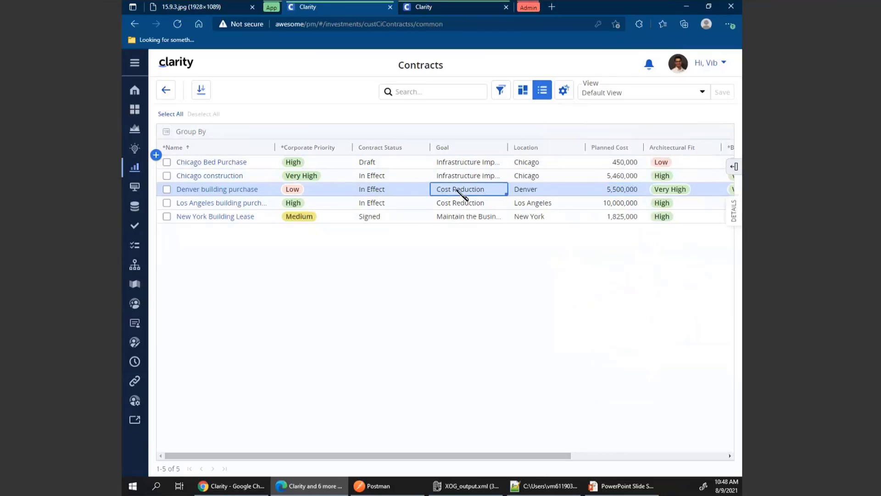
left_click(323, 189)
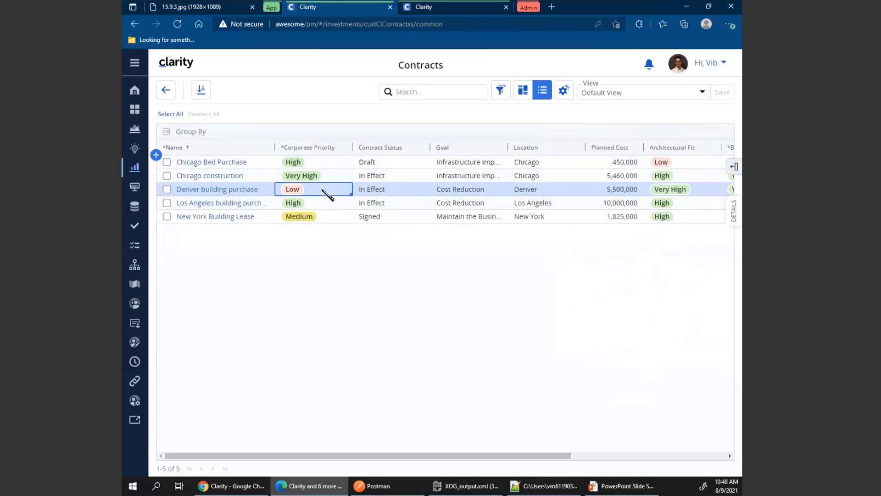
- Open the Denver building purchase record, check whether its properties can be edited, and return to the Contracts grid
left_click(227, 190)
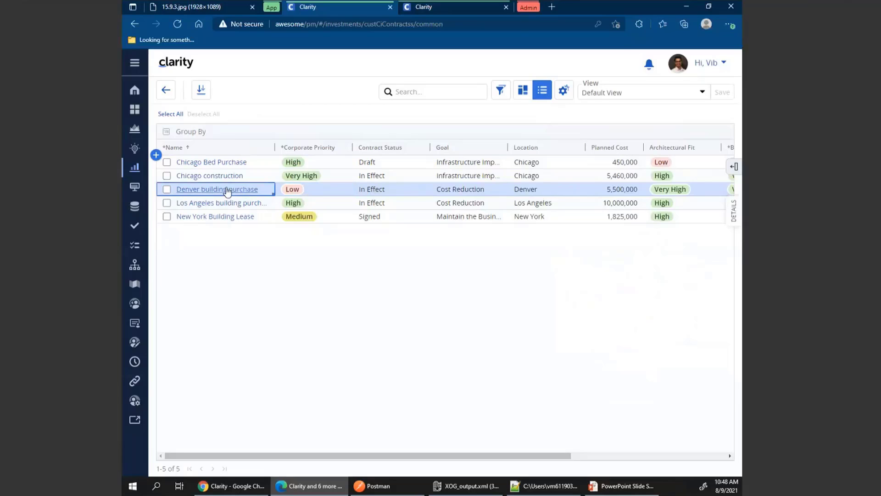
left_click(227, 190)
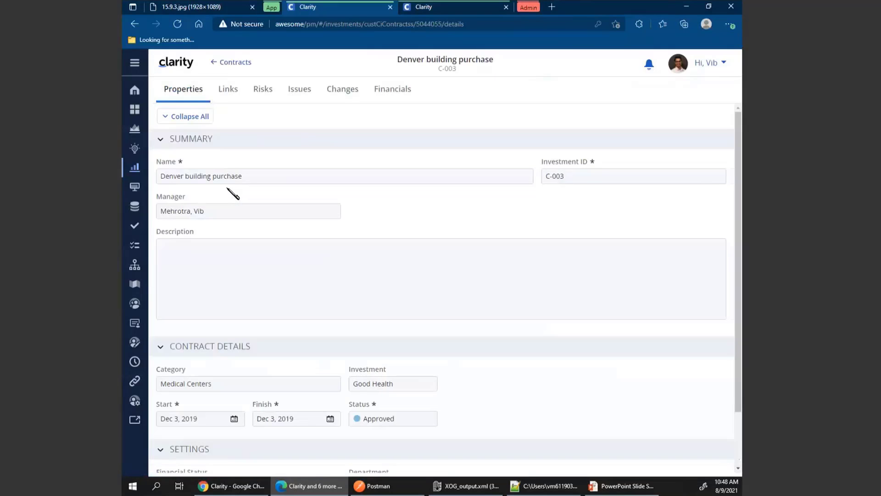
left_click(370, 385)
double_click(289, 384)
left_click(237, 287)
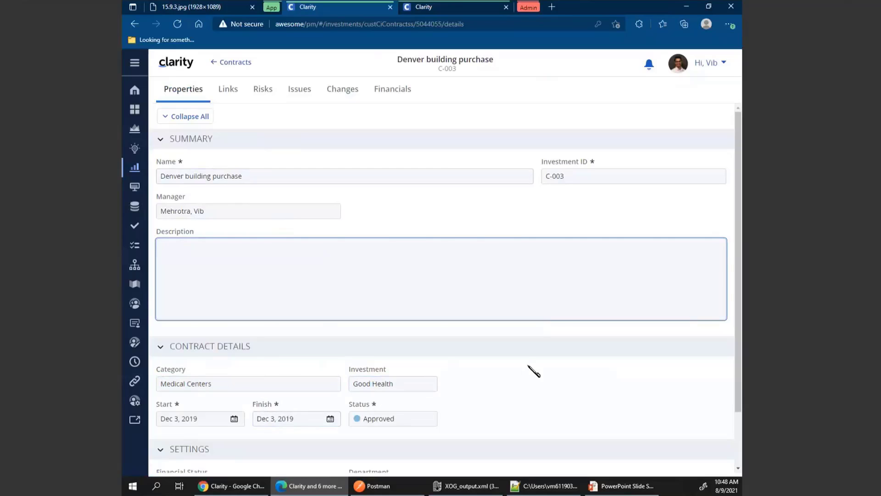
scroll(534, 369, "down", 2)
scroll(533, 369, "up", 2)
left_click(235, 64)
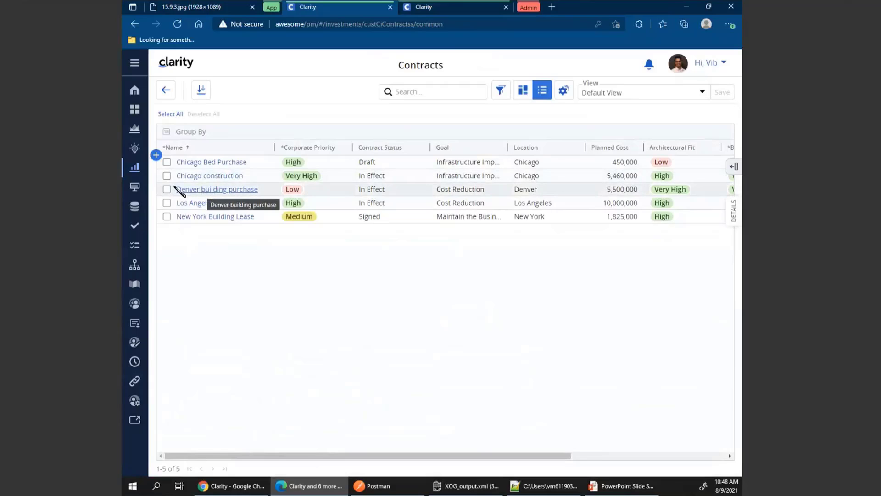
- Open the eBusiness Mobile Network project and set its work status to On Hold
left_click(135, 130)
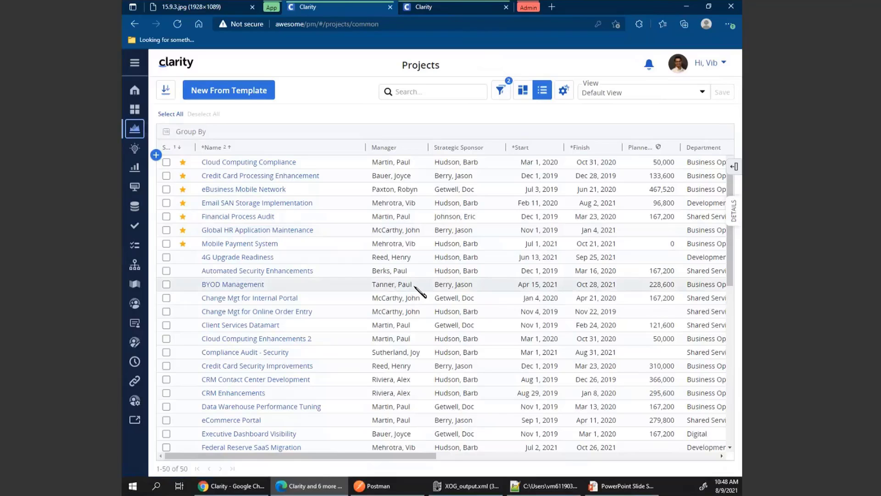
left_click(265, 191)
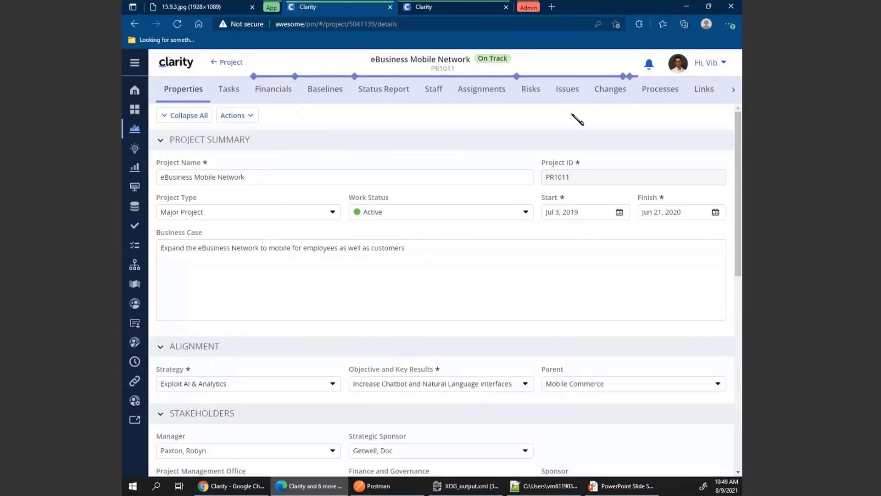
left_click(526, 213)
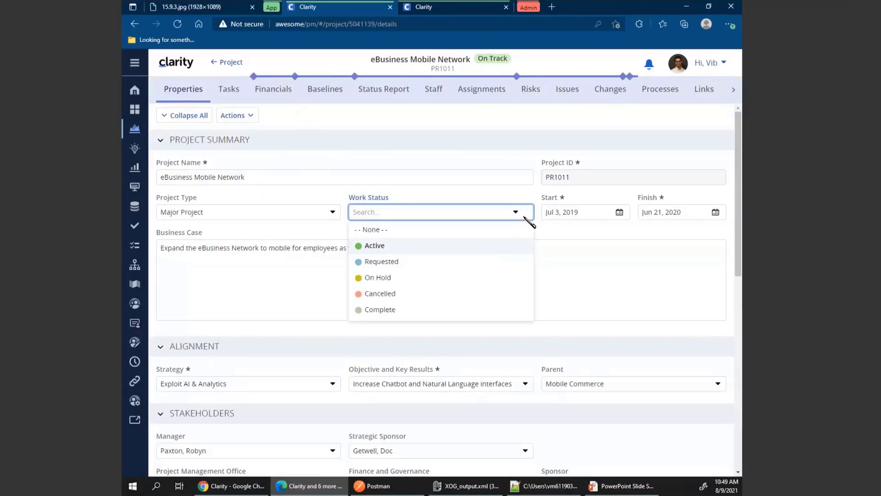
left_click(421, 280)
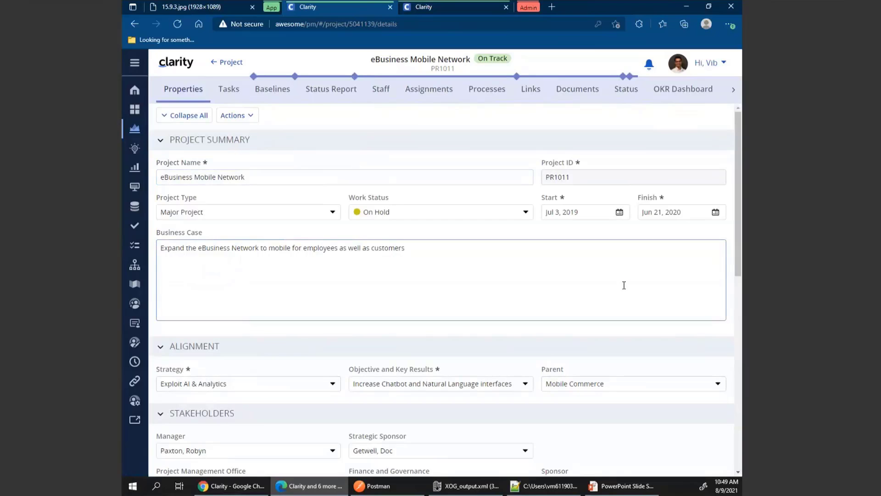
- Look through the eBusiness Mobile Network project's properties and set its work status back to Active
scroll(624, 285, "down", 4)
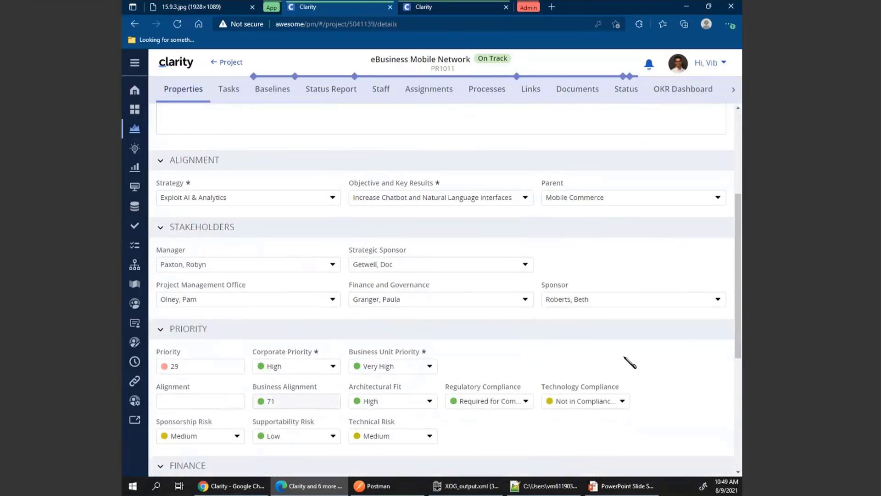
scroll(638, 360, "up", 1)
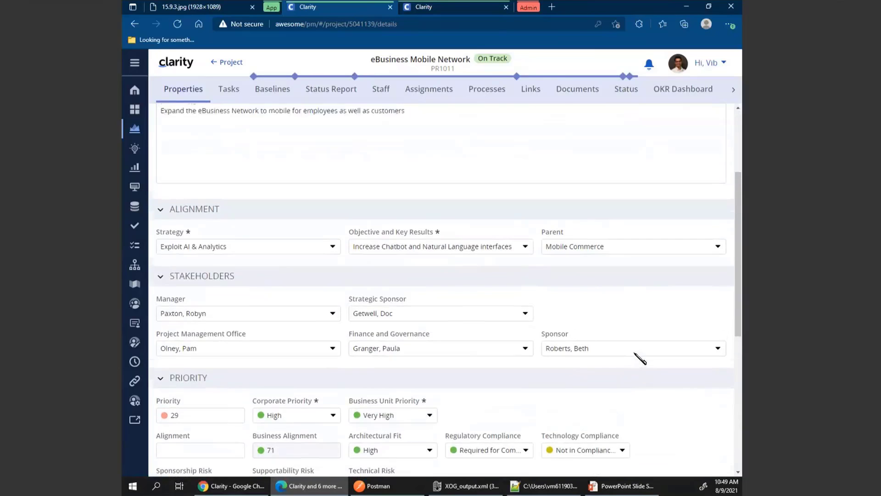
scroll(640, 360, "up", 3)
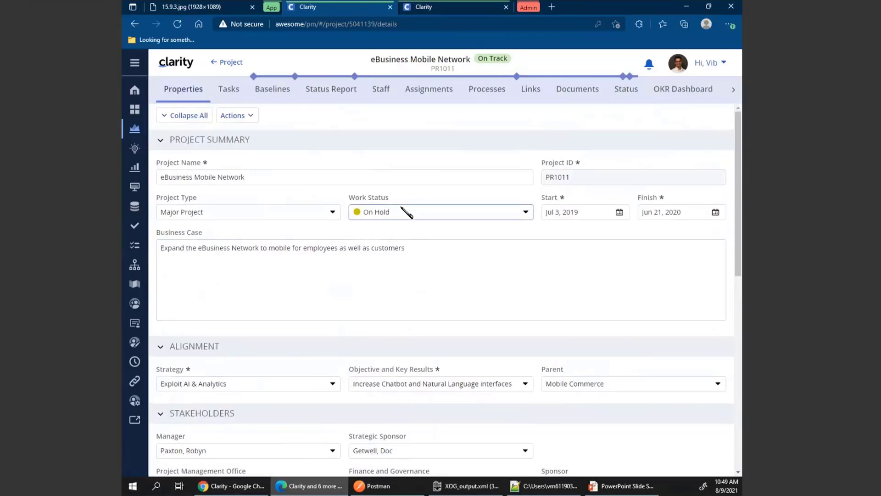
left_click(390, 211)
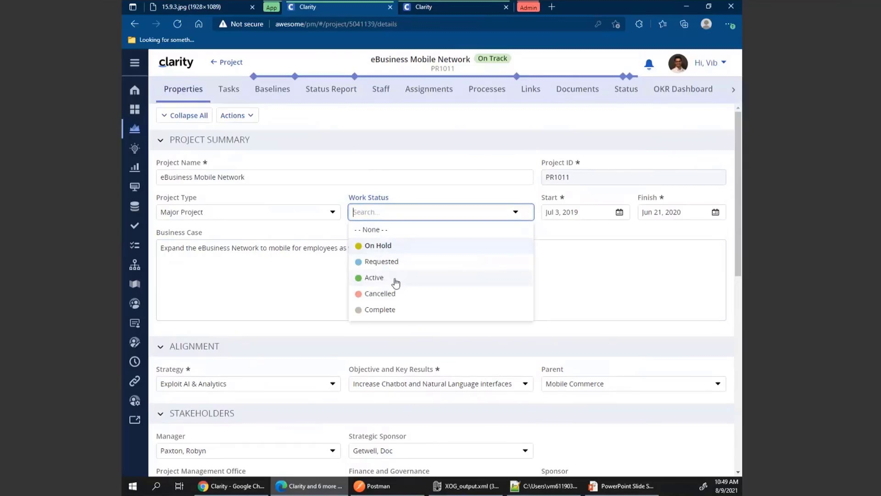
double_click(395, 279)
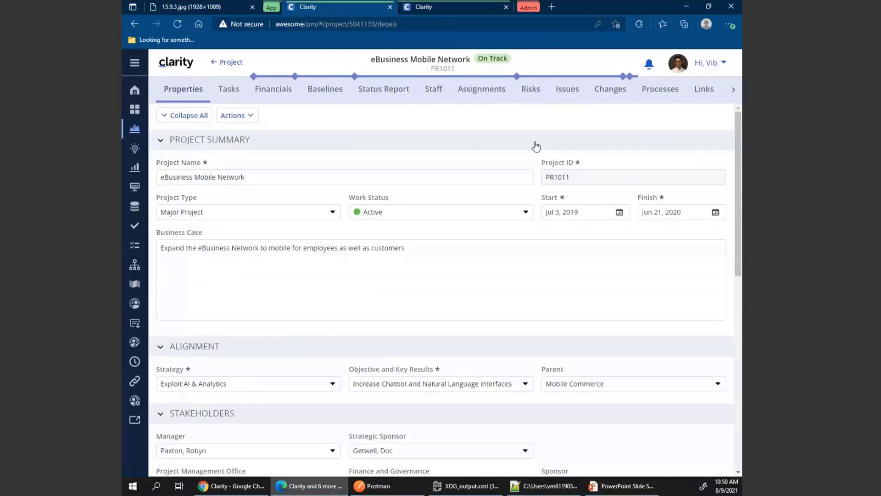
- Return to the projects grid and start a new project from the Major Project Template
left_click(137, 134)
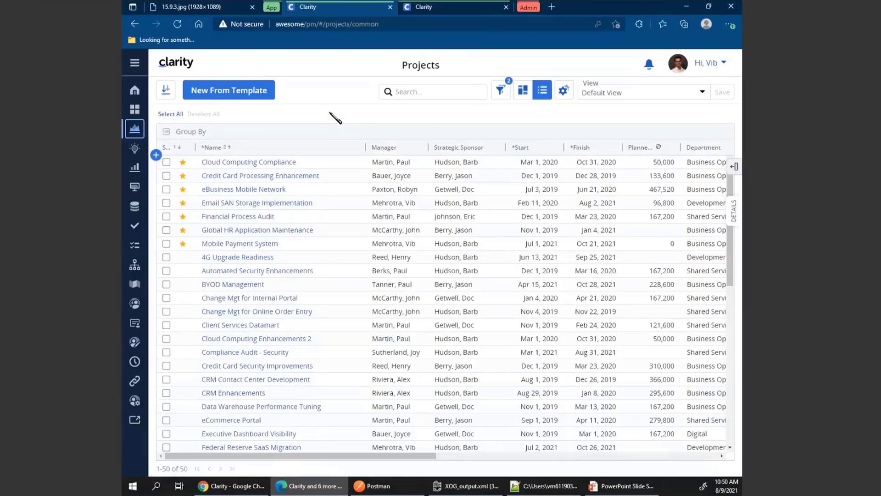
left_click(228, 93)
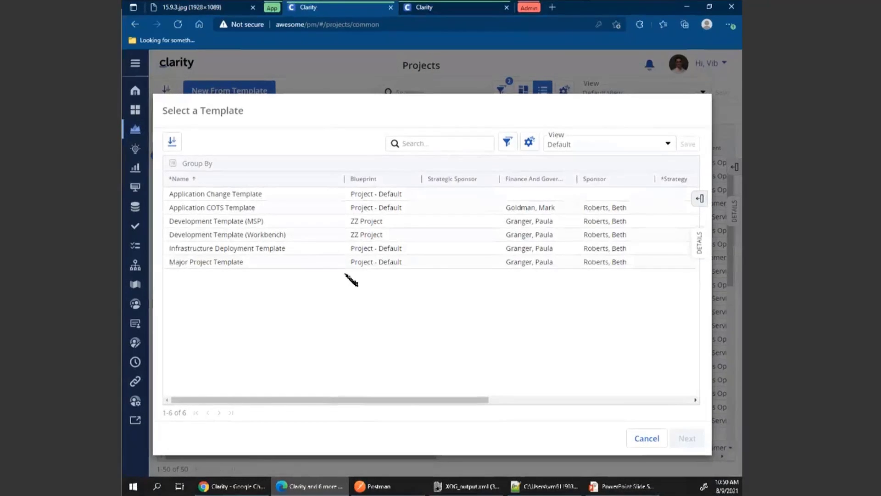
left_click(364, 266)
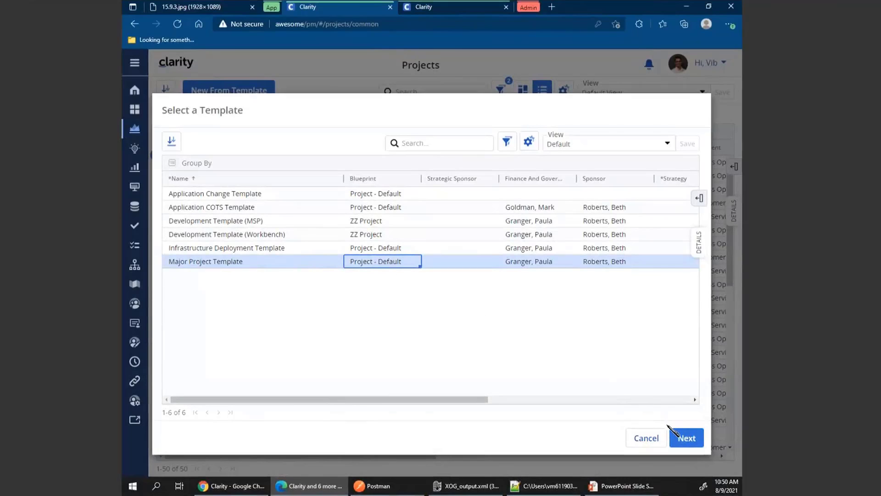
left_click(691, 443)
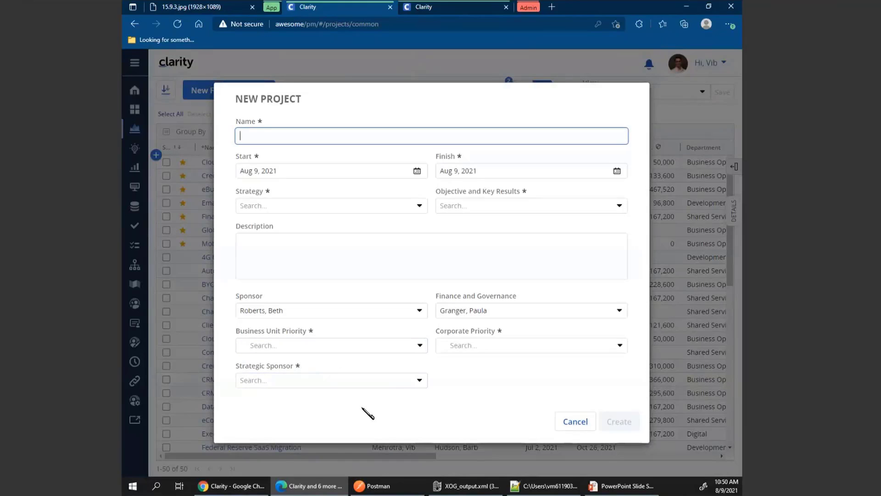
- Review the Project - Default blueprint's rules and Create from Template layout in the admin session, then return to the new project form
left_click(450, 14)
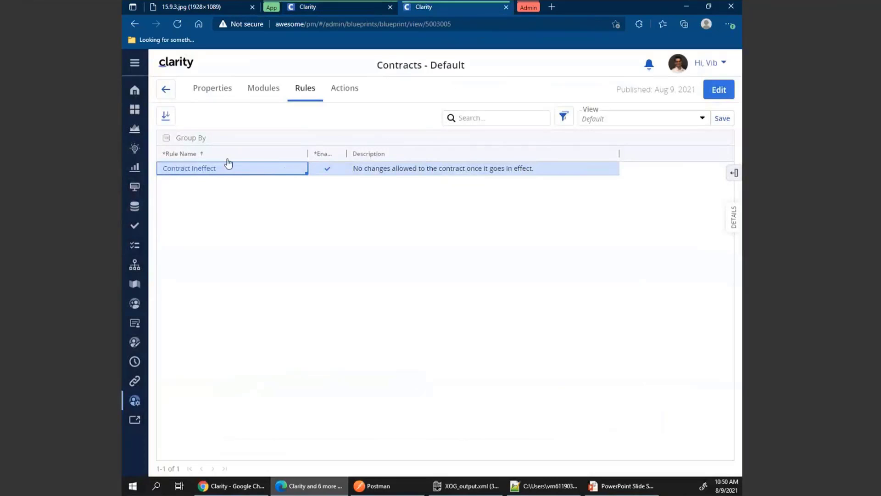
left_click(166, 92)
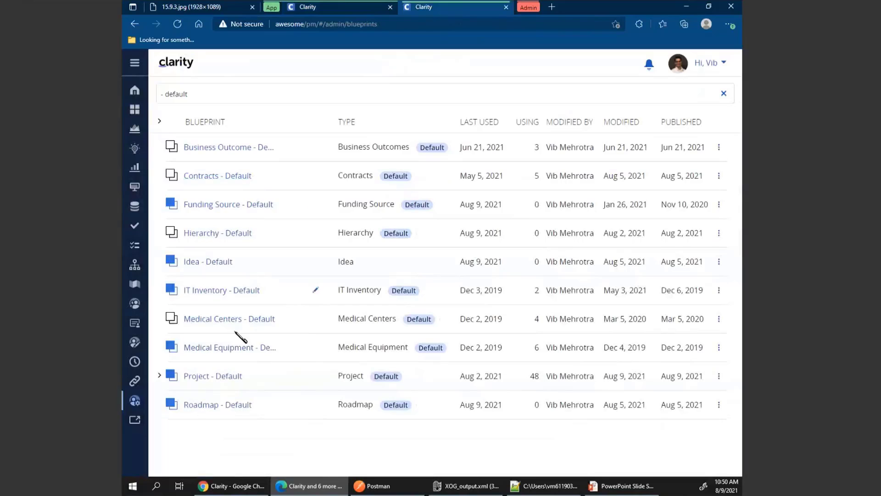
left_click(213, 377)
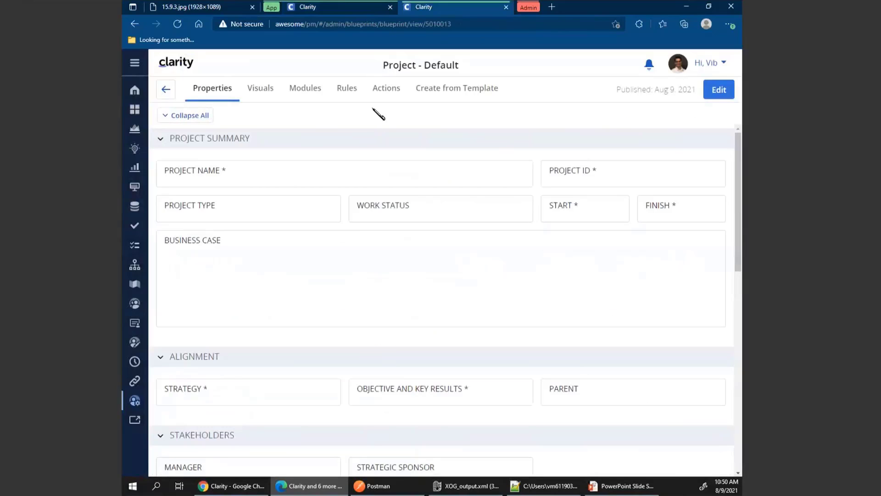
left_click(348, 90)
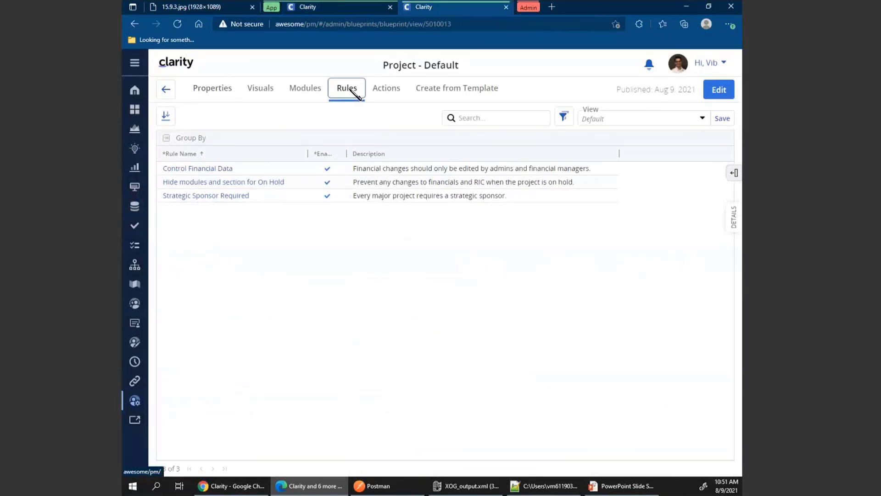
left_click(450, 88)
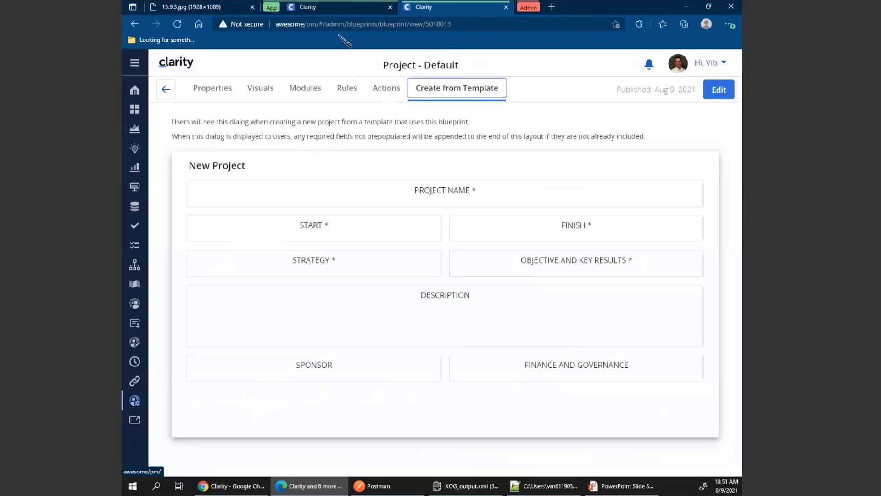
left_click(322, 9)
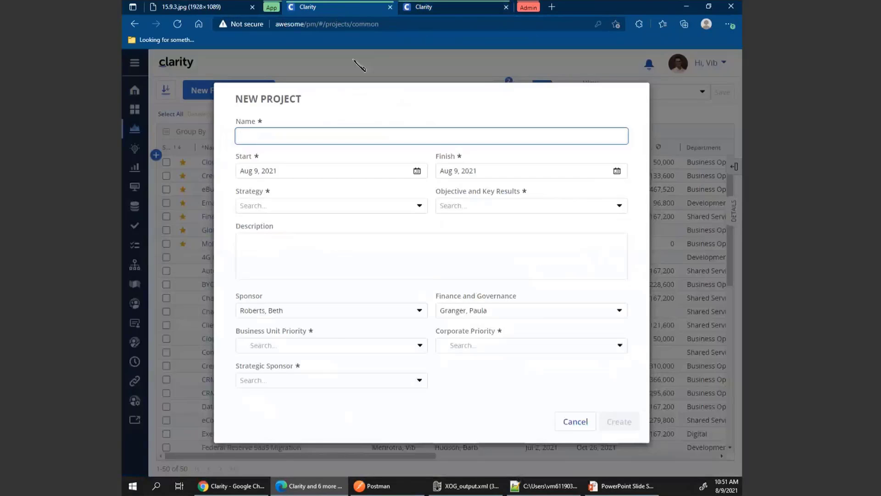
- Discard the current new project form, then view the form for the Development Template (Workbench) and cancel it
left_click(576, 423)
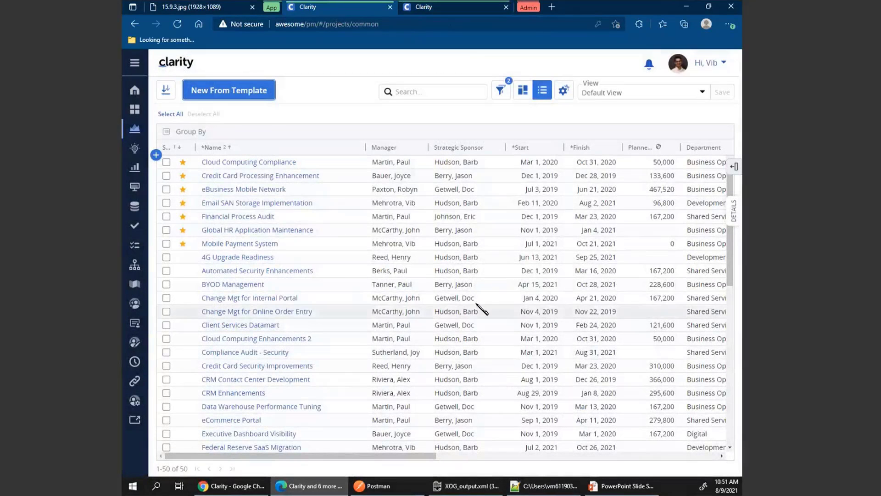
left_click(239, 91)
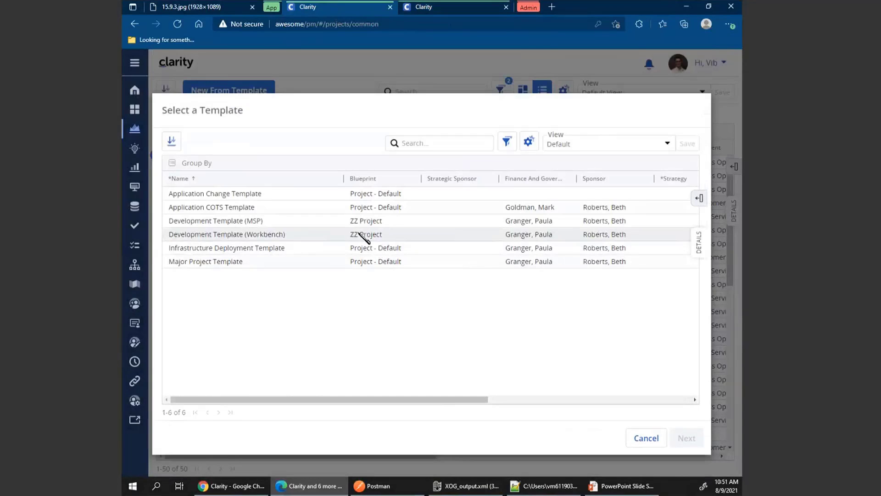
left_click(340, 235)
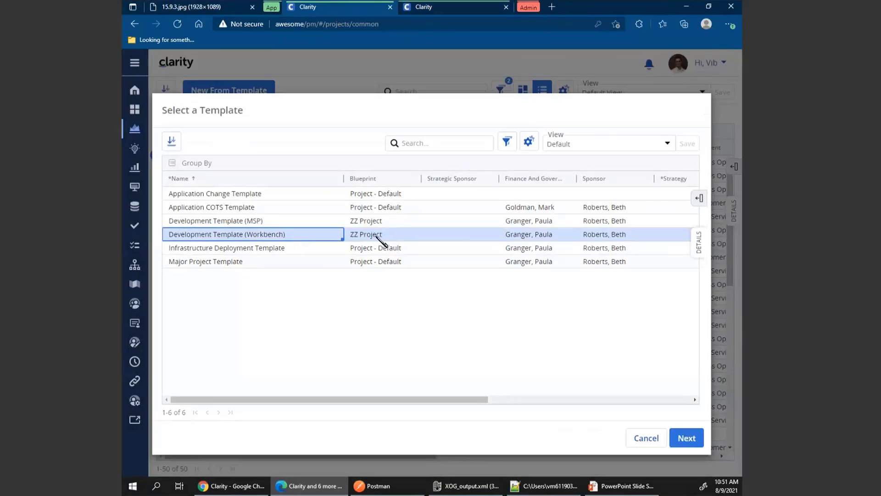
left_click(687, 438)
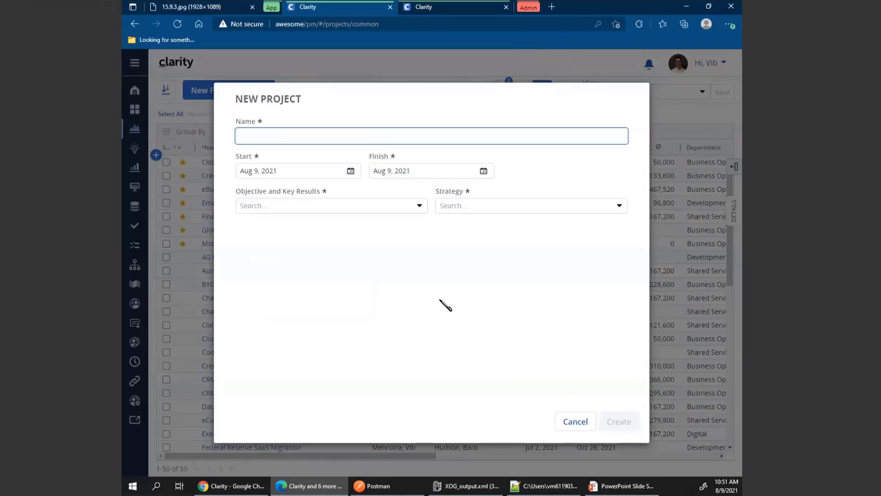
left_click(574, 420)
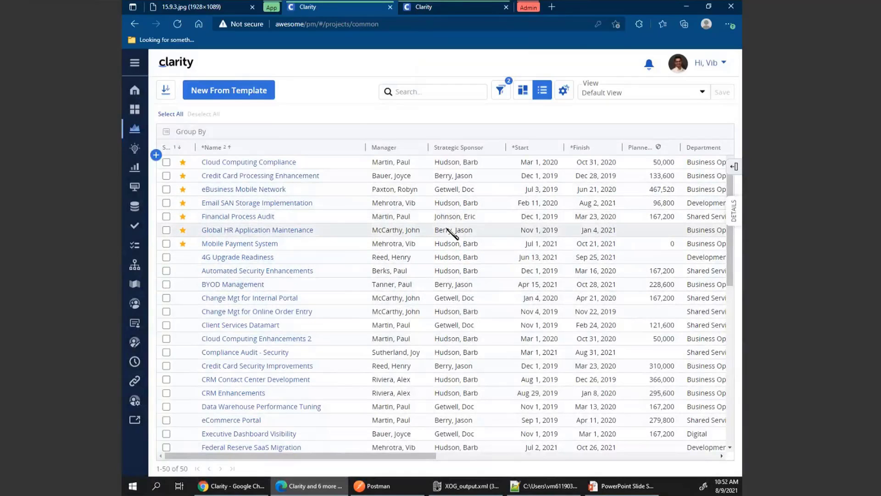
- Try to set the Strategic Sponsor of Cloud Computing Compliance to None in the projects grid, and look through the project's details
left_click(469, 161)
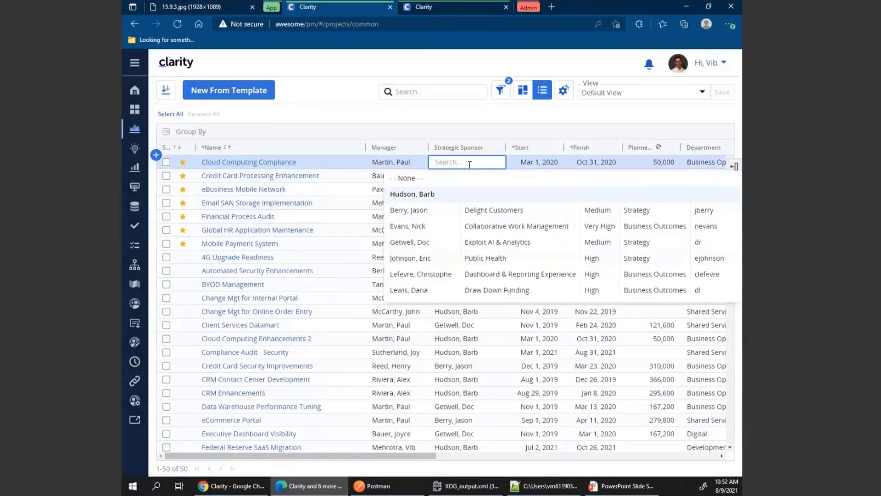
left_click(416, 179)
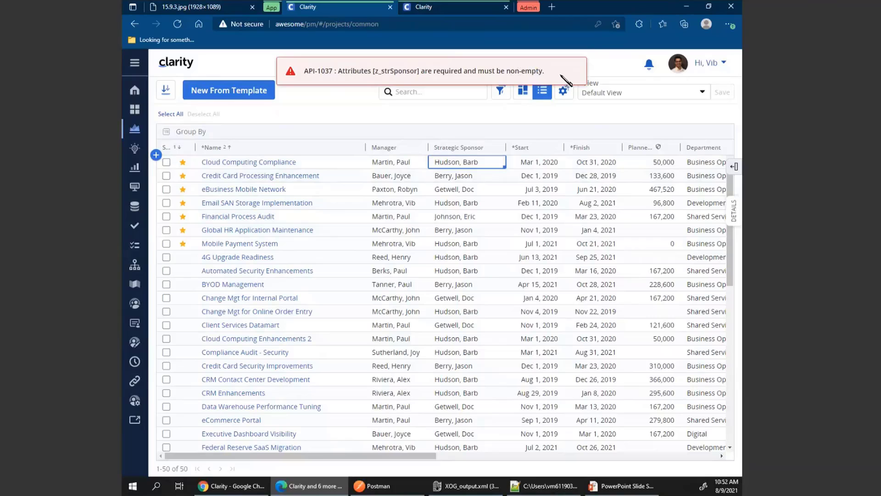
left_click(734, 212)
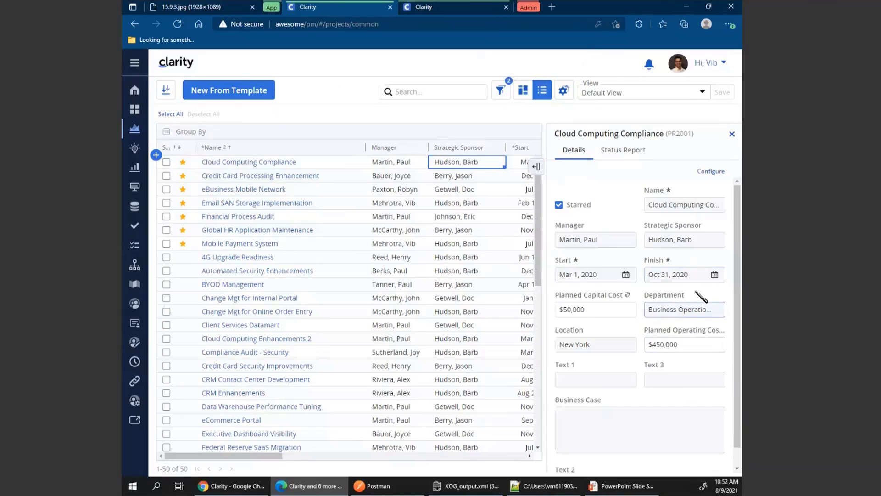
left_click(656, 312)
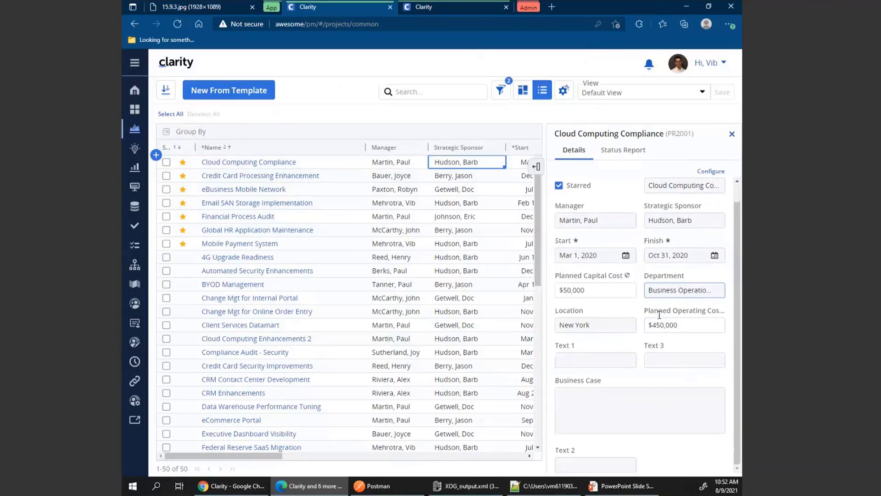
left_click(350, 165)
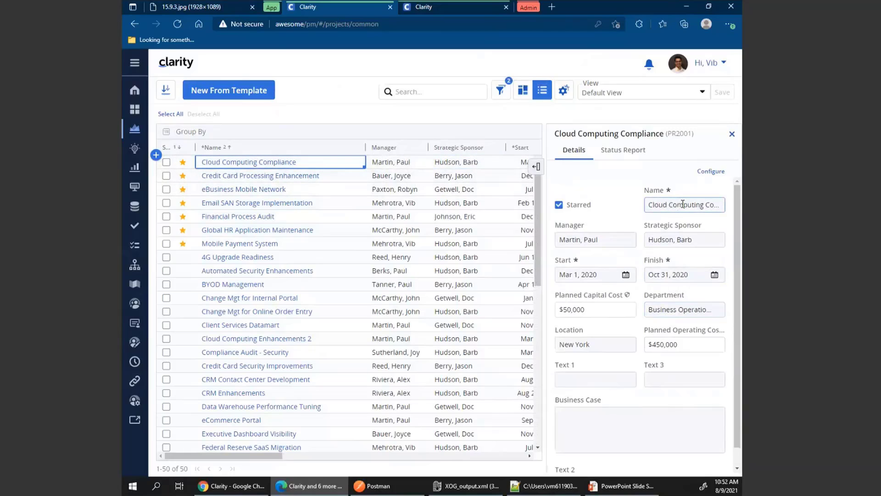
- Open the Cloud Computing Compliance project and try to set its Strategic Sponsor to None in the properties
left_click(257, 168)
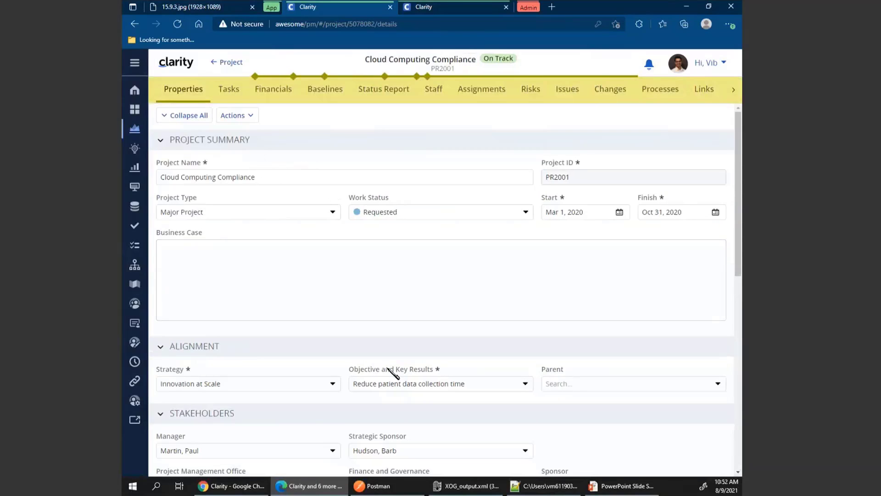
scroll(336, 398, "down", 1)
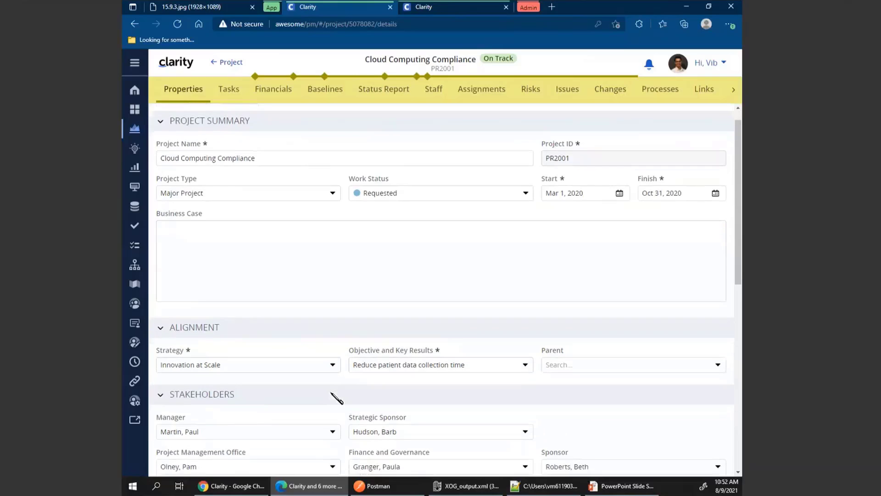
scroll(334, 395, "down", 2)
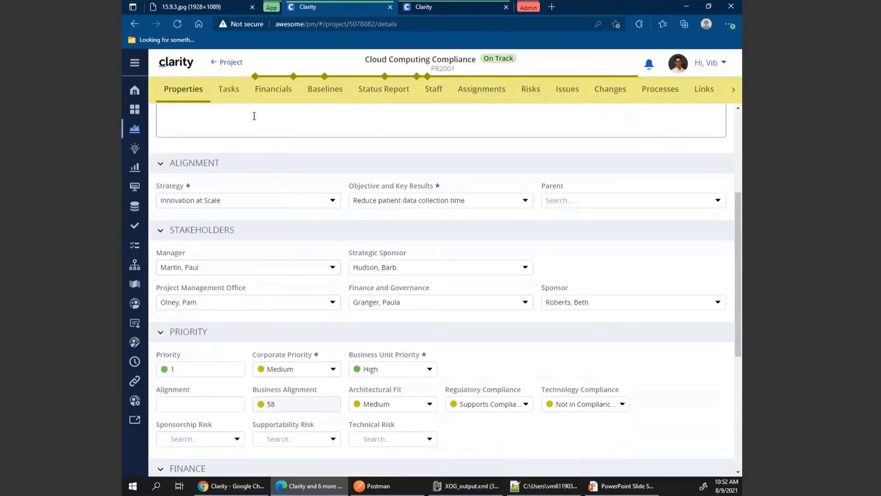
left_click(385, 266)
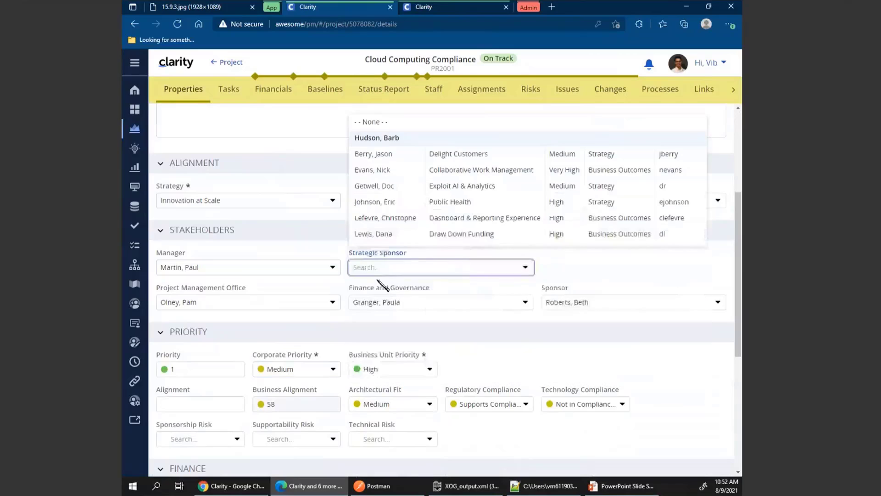
left_click(374, 135)
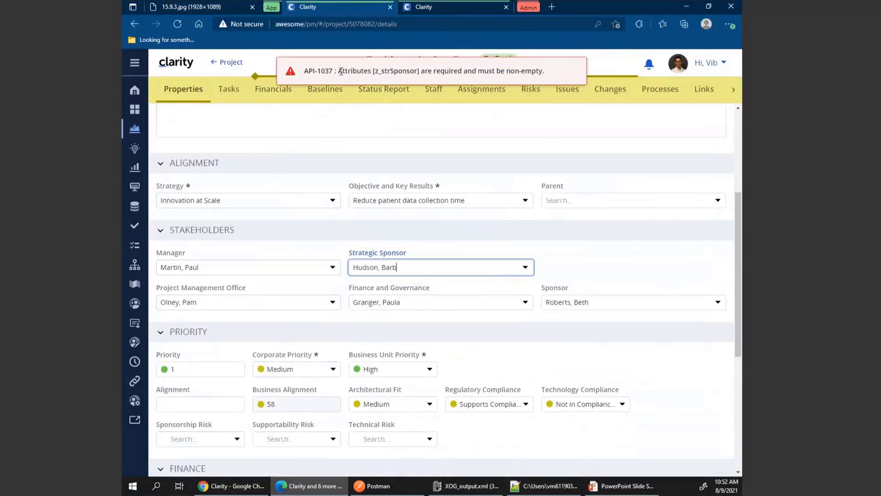